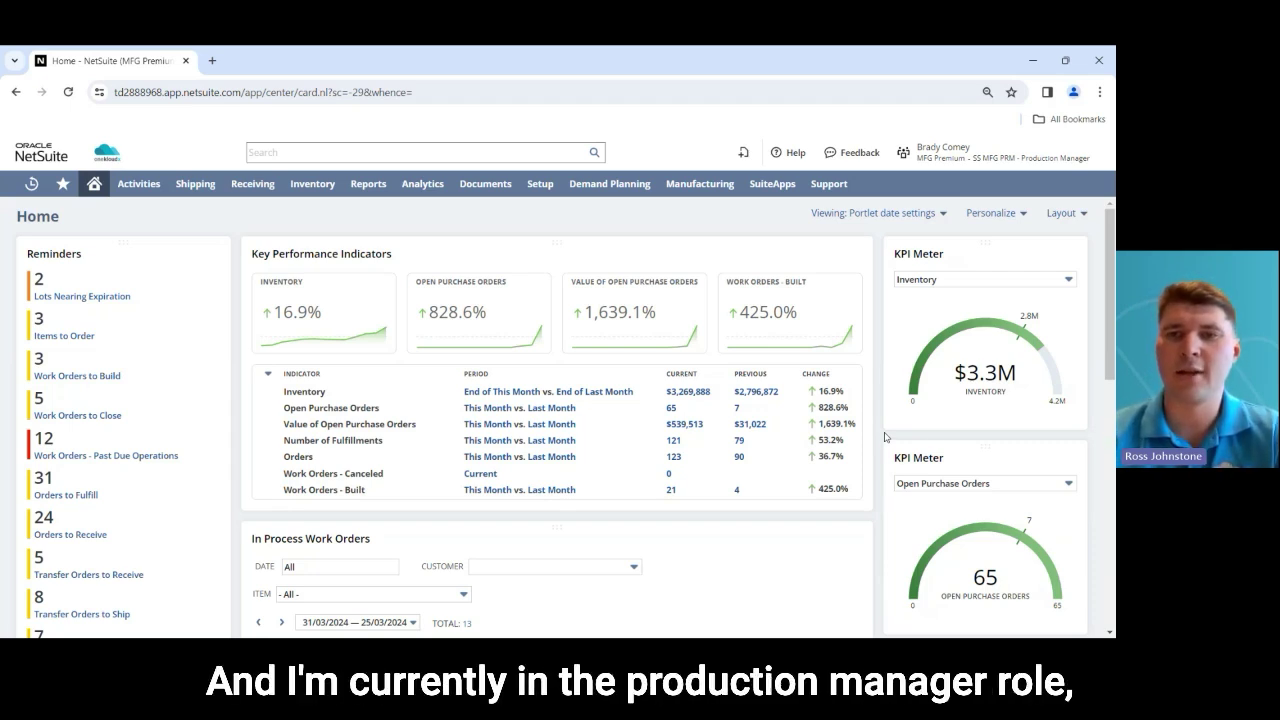
# View the list of available user roles and the dashboard personalization options, closing the options again
pyautogui.moveTo(1022, 158)
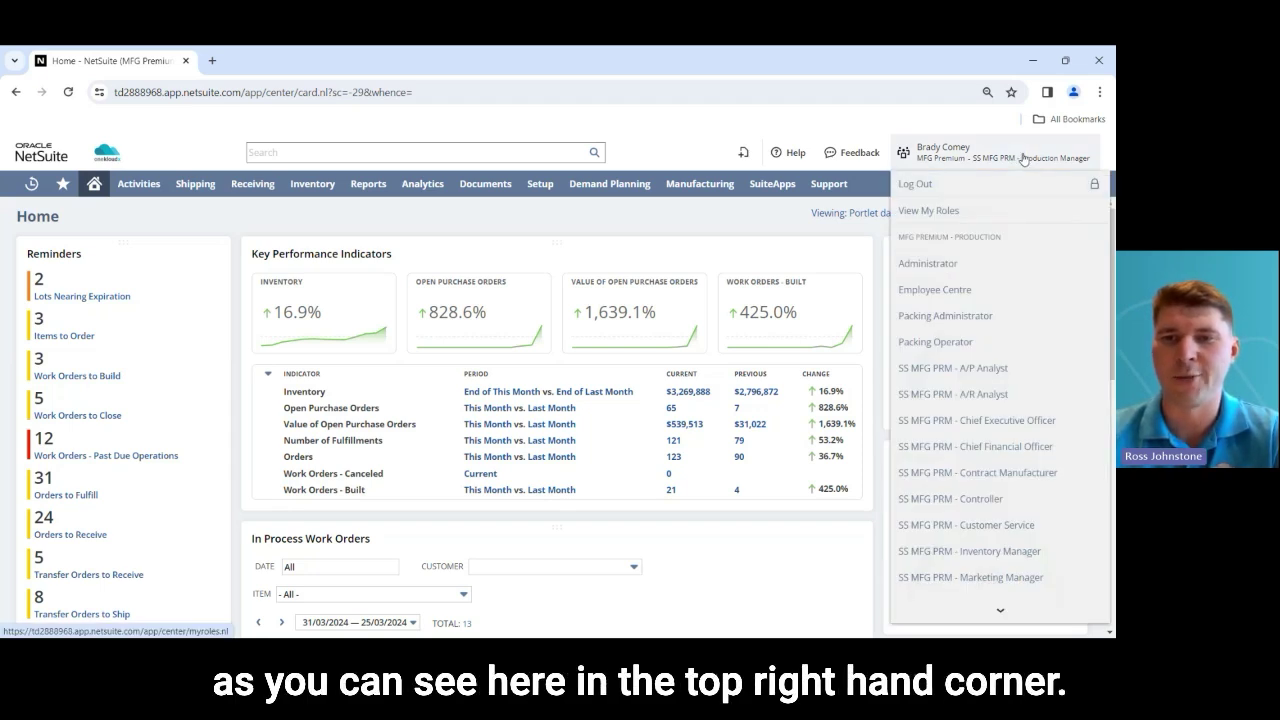
pyautogui.scroll(-3, 1016, 316)
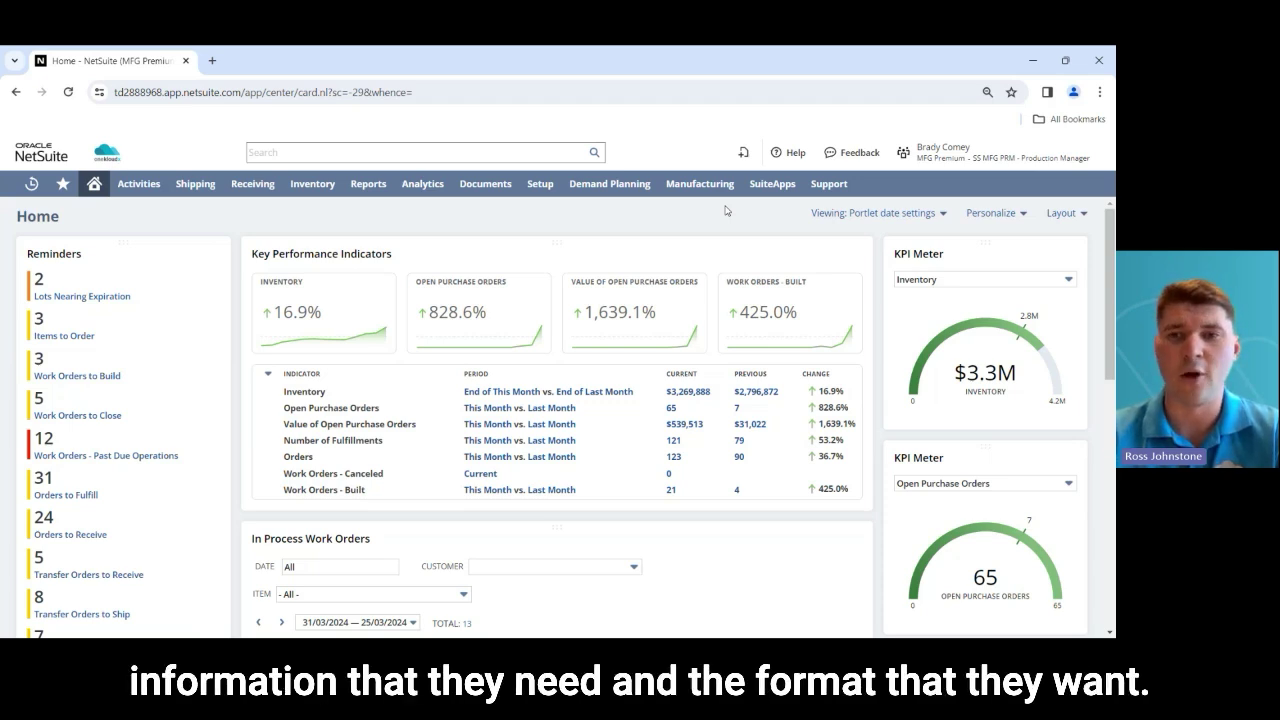
pyautogui.click(1010, 218)
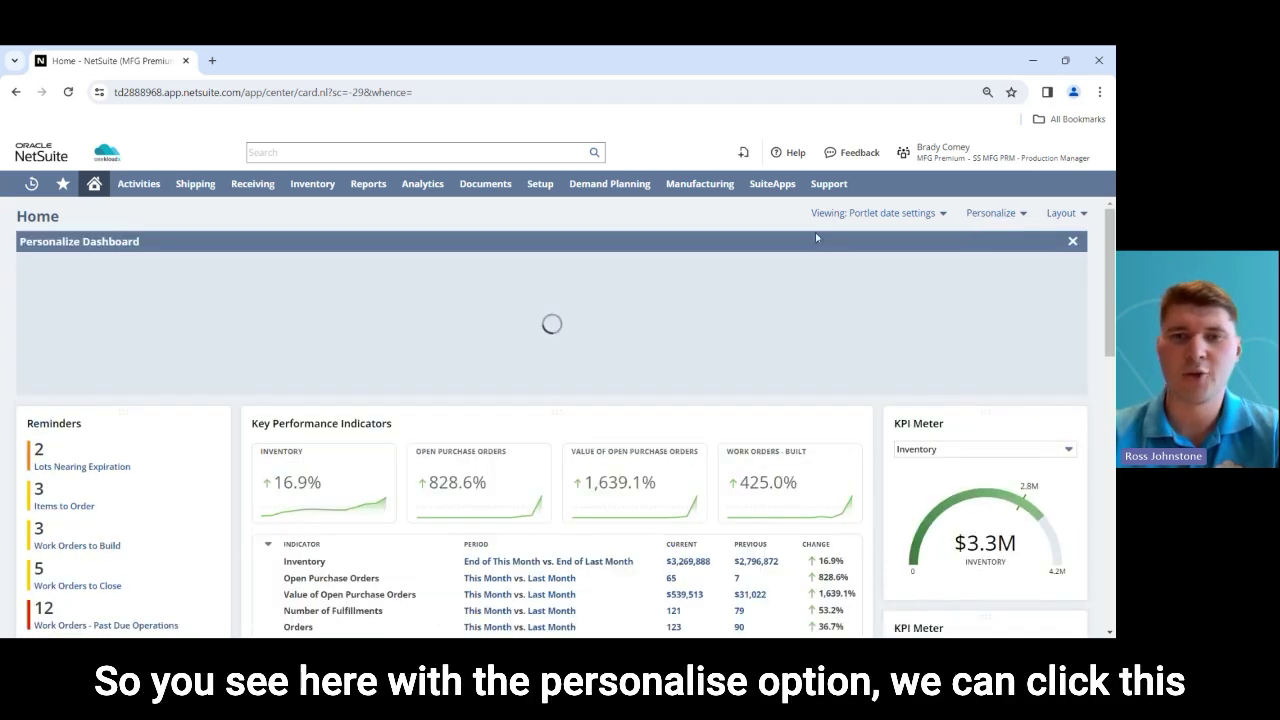
pyautogui.click(1071, 246)
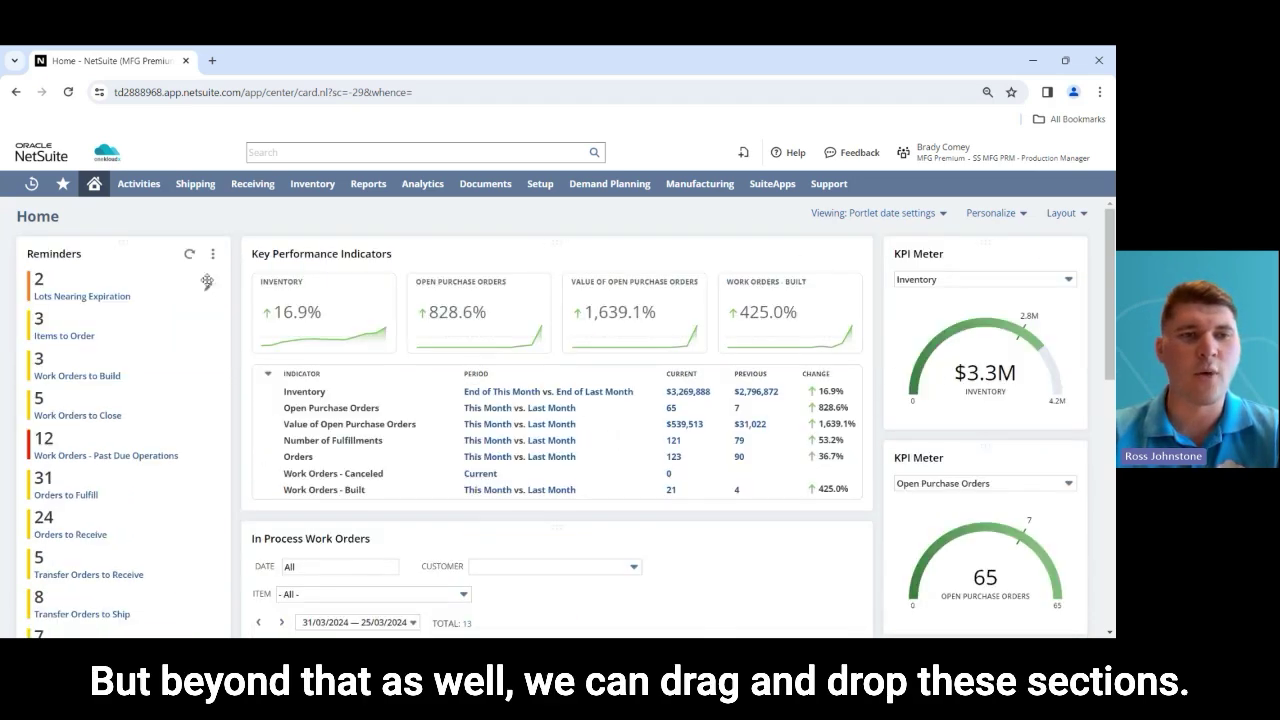
# Move the Reminders portlet above Key Performance Indicators in the middle column and return it to its original place
pyautogui.moveTo(121, 250); pyautogui.dragTo(480, 232)
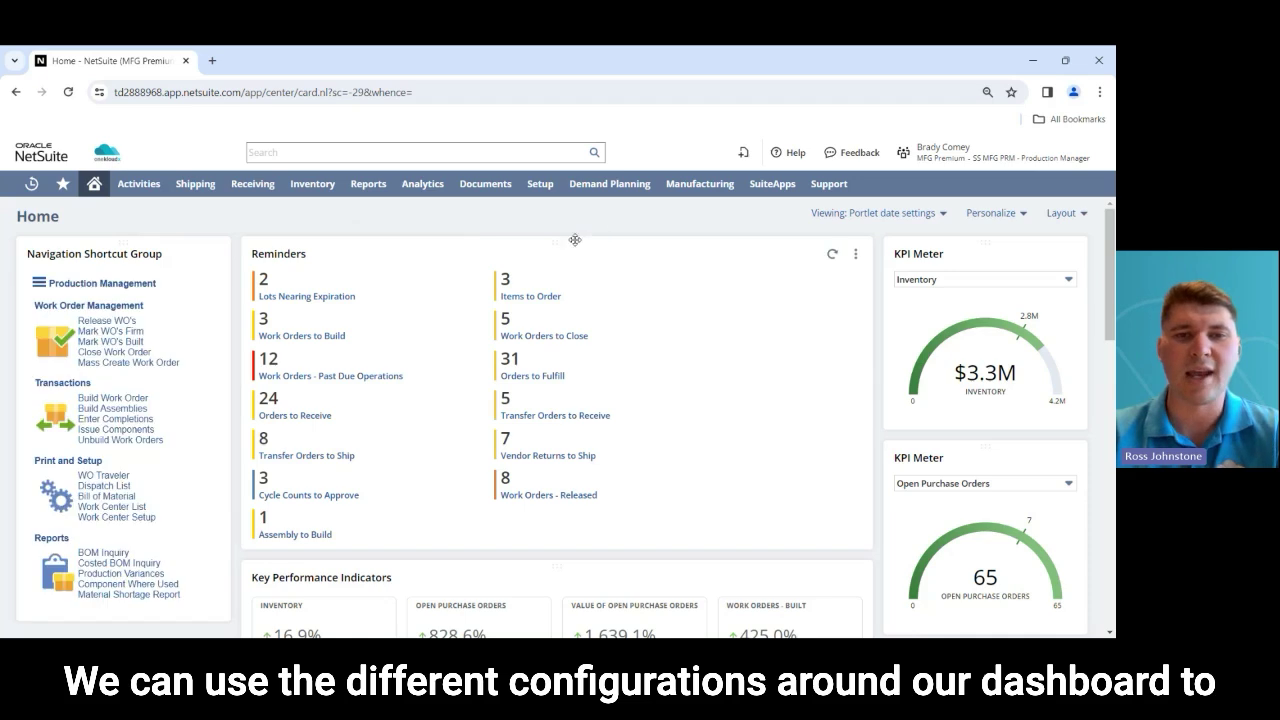
pyautogui.moveTo(562, 250); pyautogui.dragTo(80, 244)
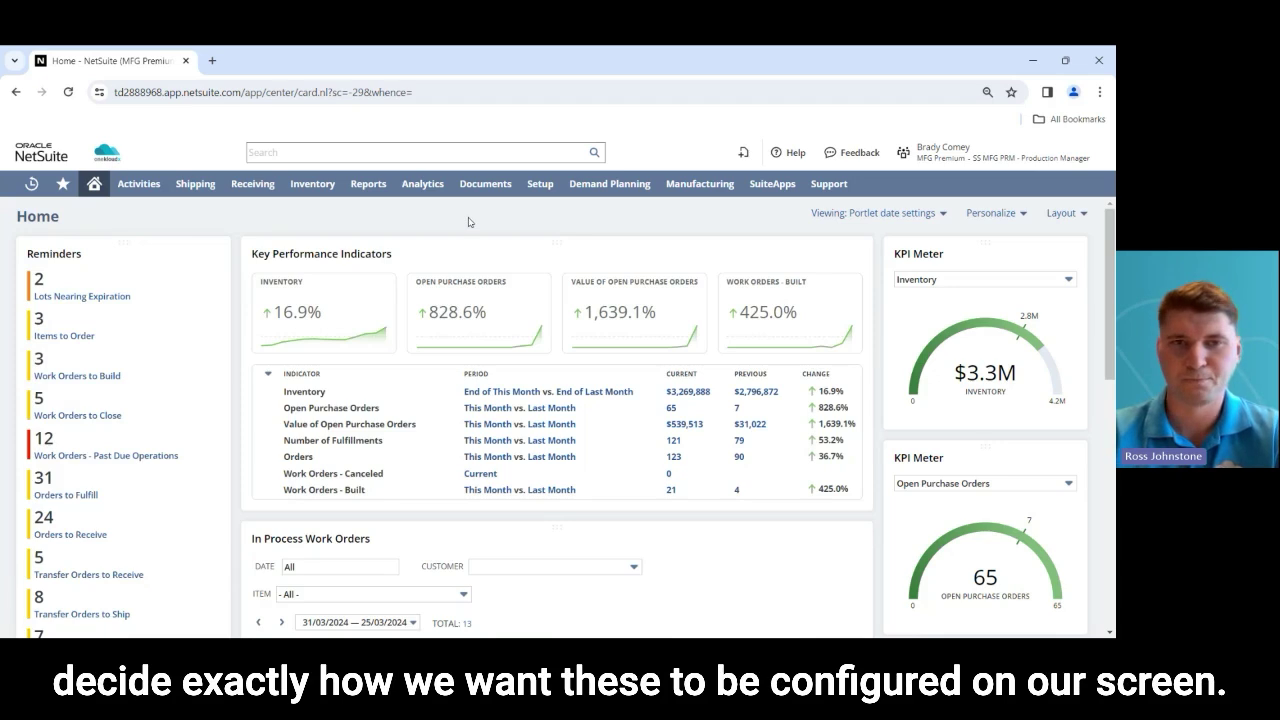
# Search all records for "demo assembly" and open the Demo Assembly Item record
pyautogui.click(343, 150)
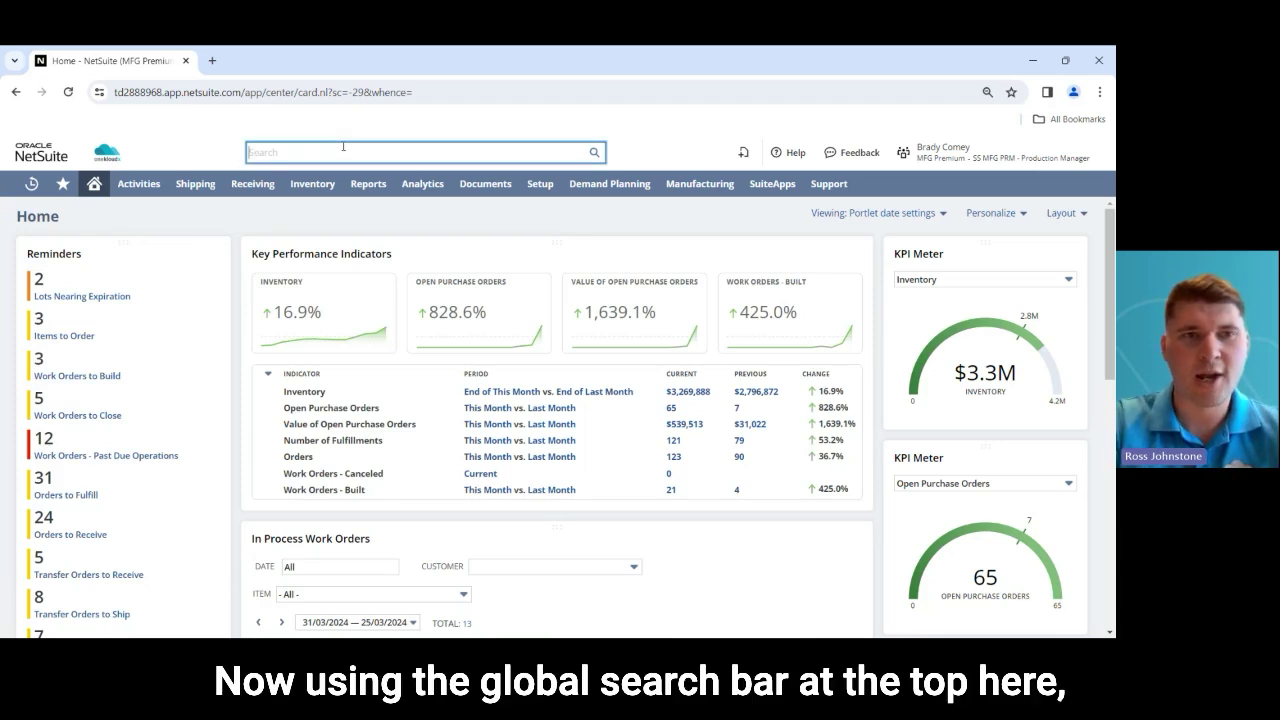
pyautogui.write('demo assembly')
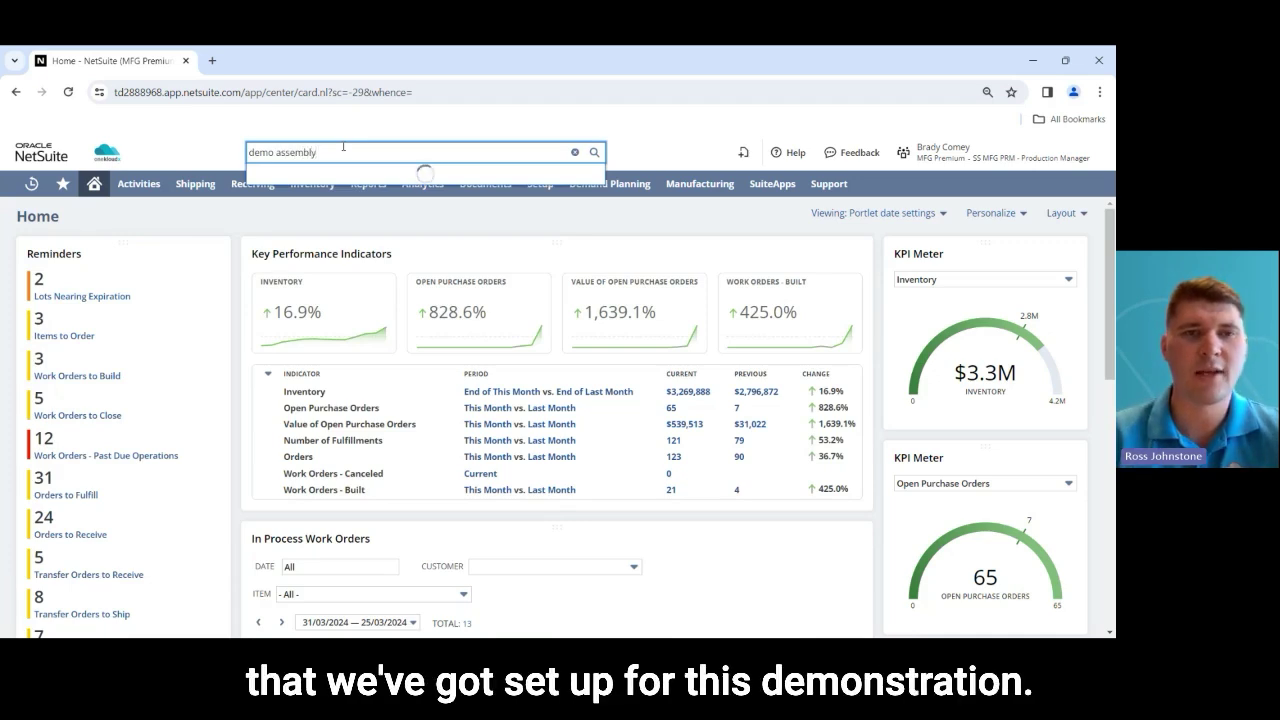
pyautogui.click(325, 203)
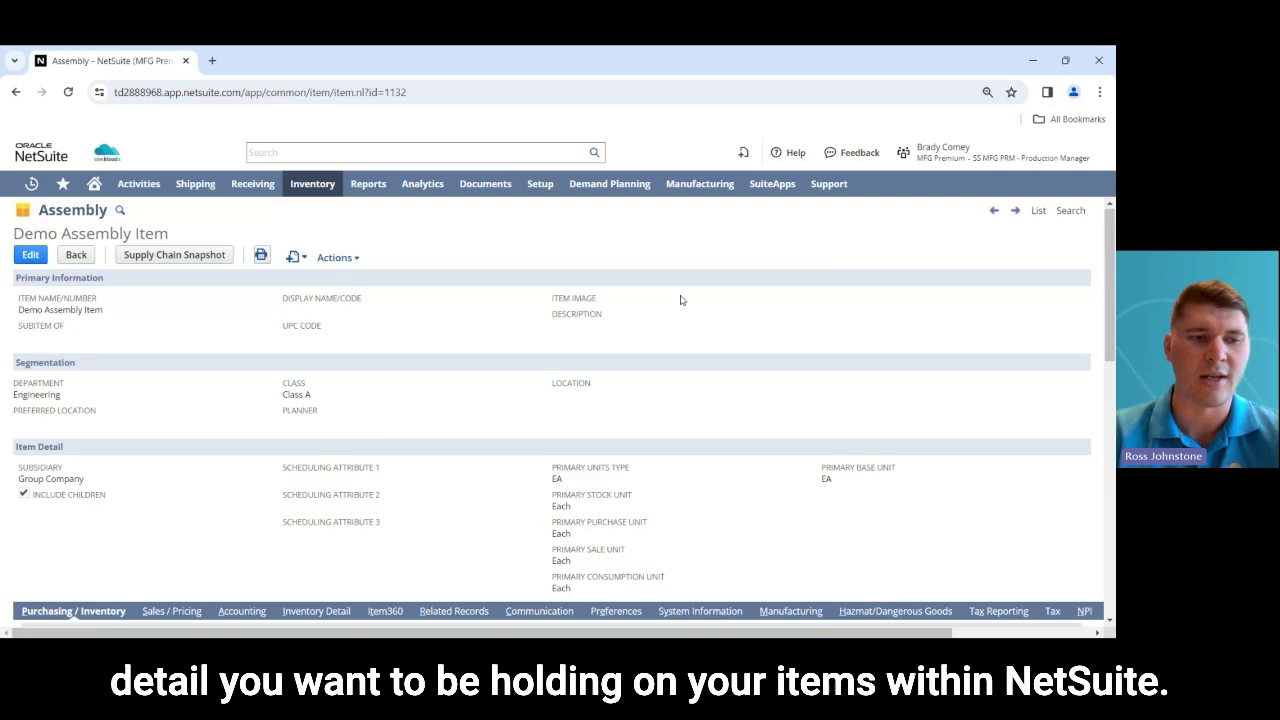
# Examine the assembly item's purchasing and inventory details, including its special work order setting and replenishment method
pyautogui.scroll(-3, 680, 297)
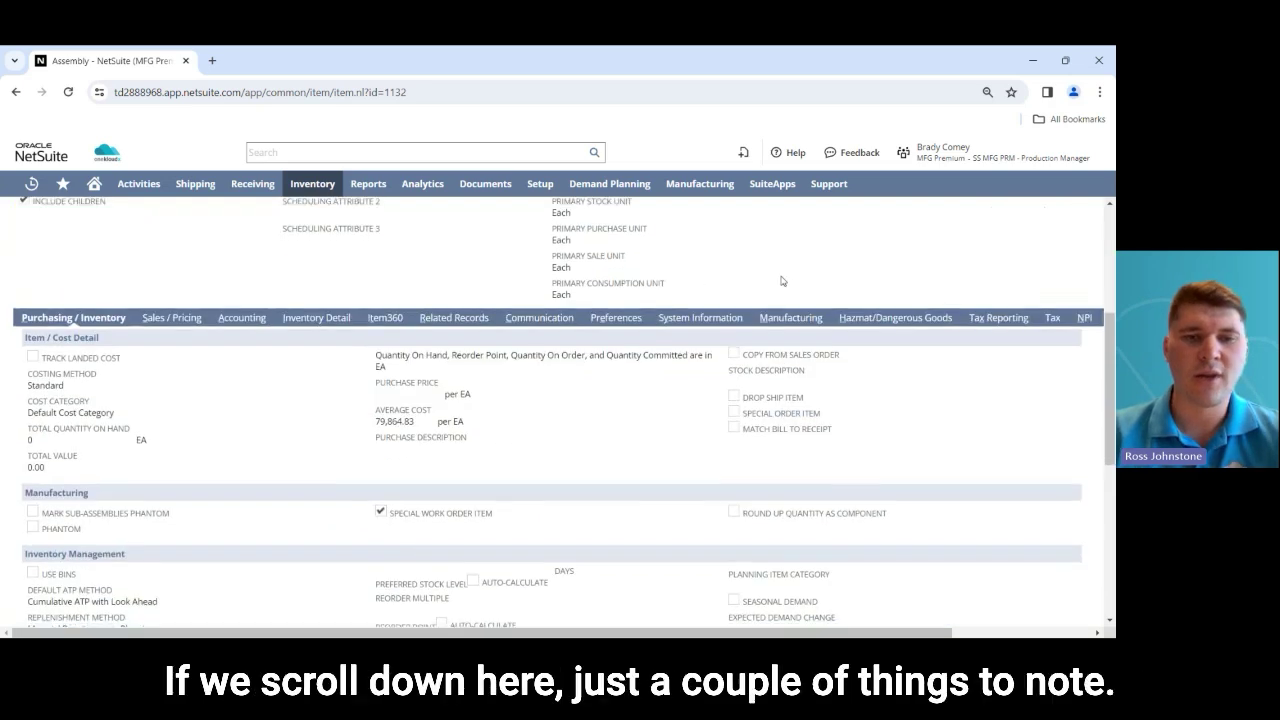
pyautogui.scroll(-2, 696, 300)
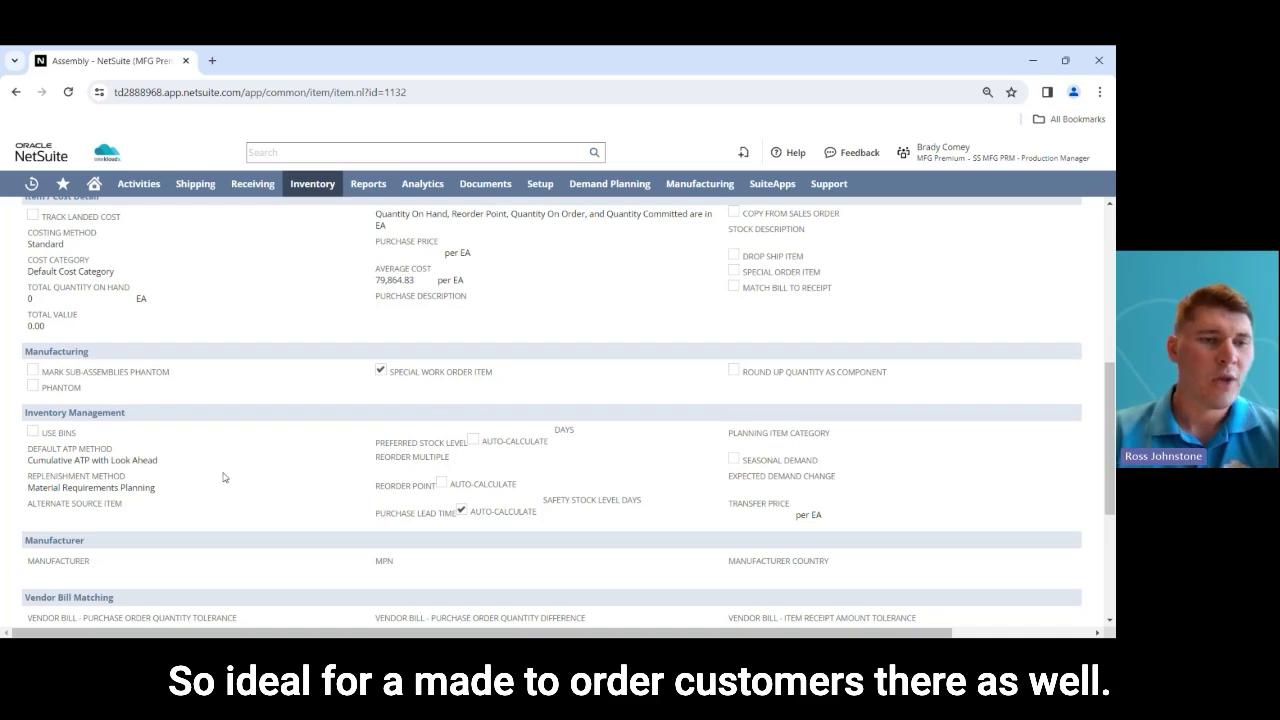
pyautogui.scroll(-1, 185, 460)
pyautogui.scroll(-1, 187, 455)
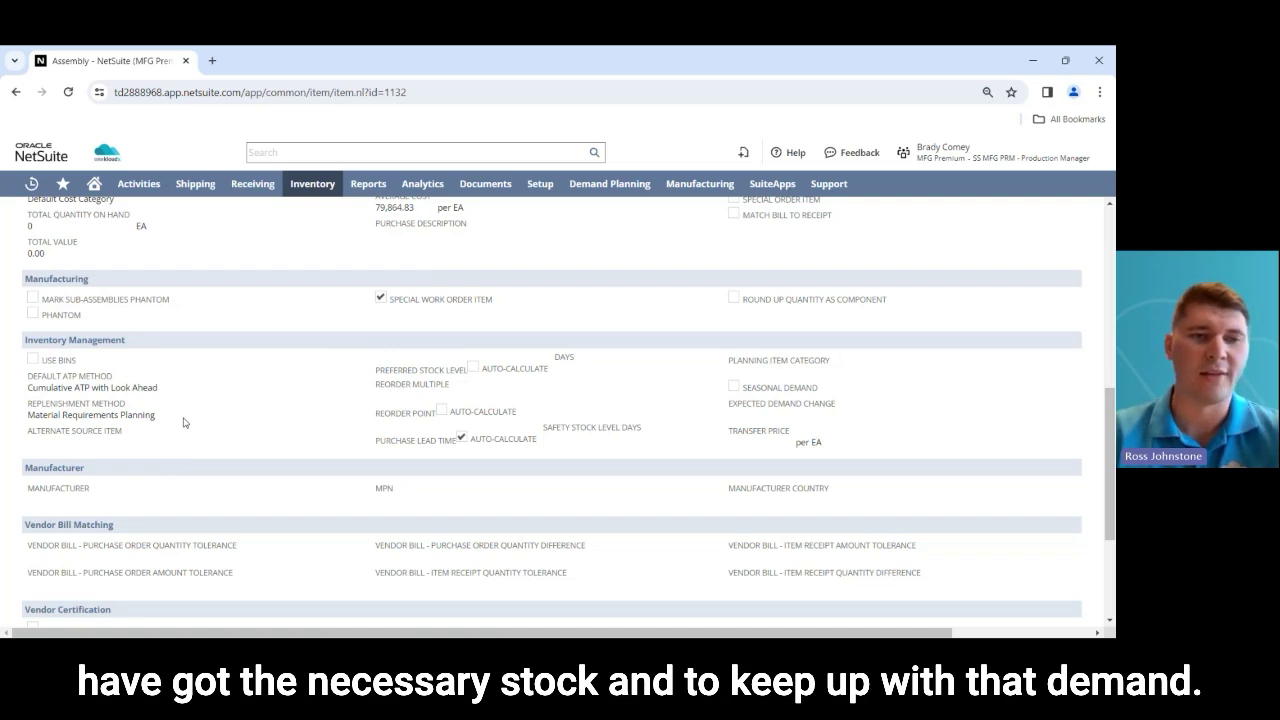
pyautogui.scroll(10, 380, 394)
pyautogui.scroll(-2, 380, 394)
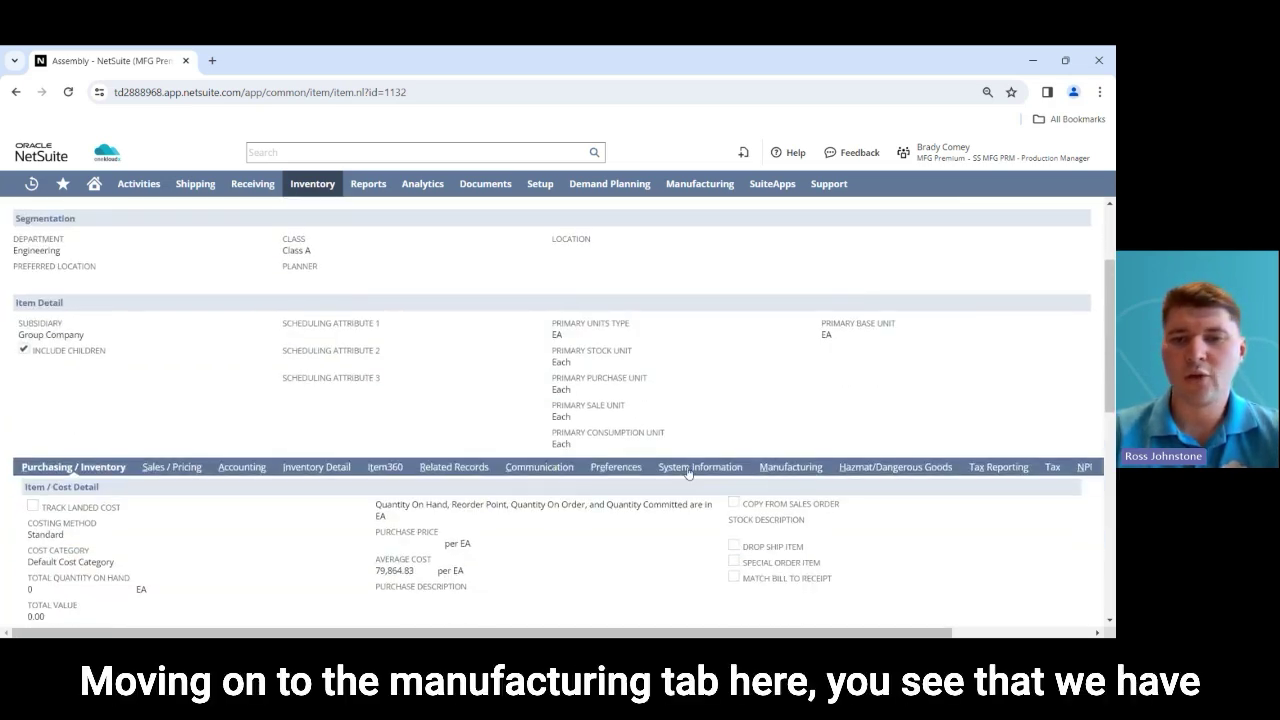
# Open the Demo BOM from the item's manufacturing details and check the effective start date of the 2024 Revision
pyautogui.click(784, 472)
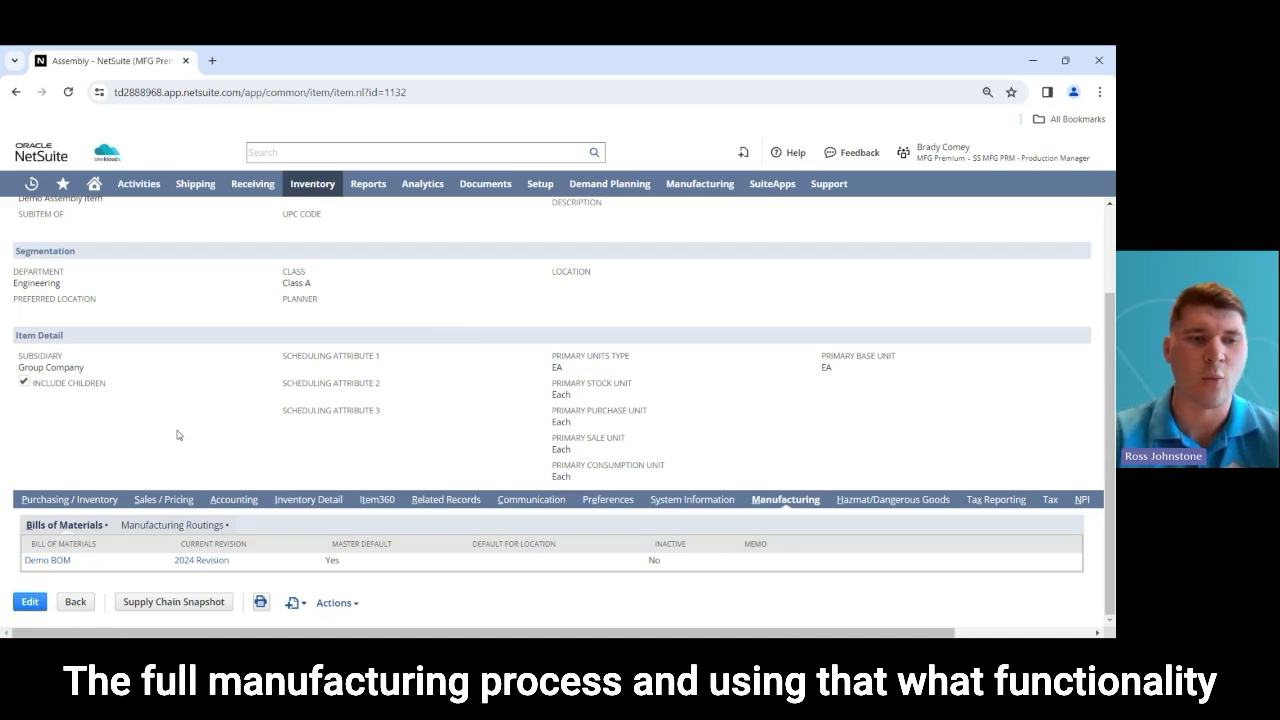
pyautogui.click(46, 563)
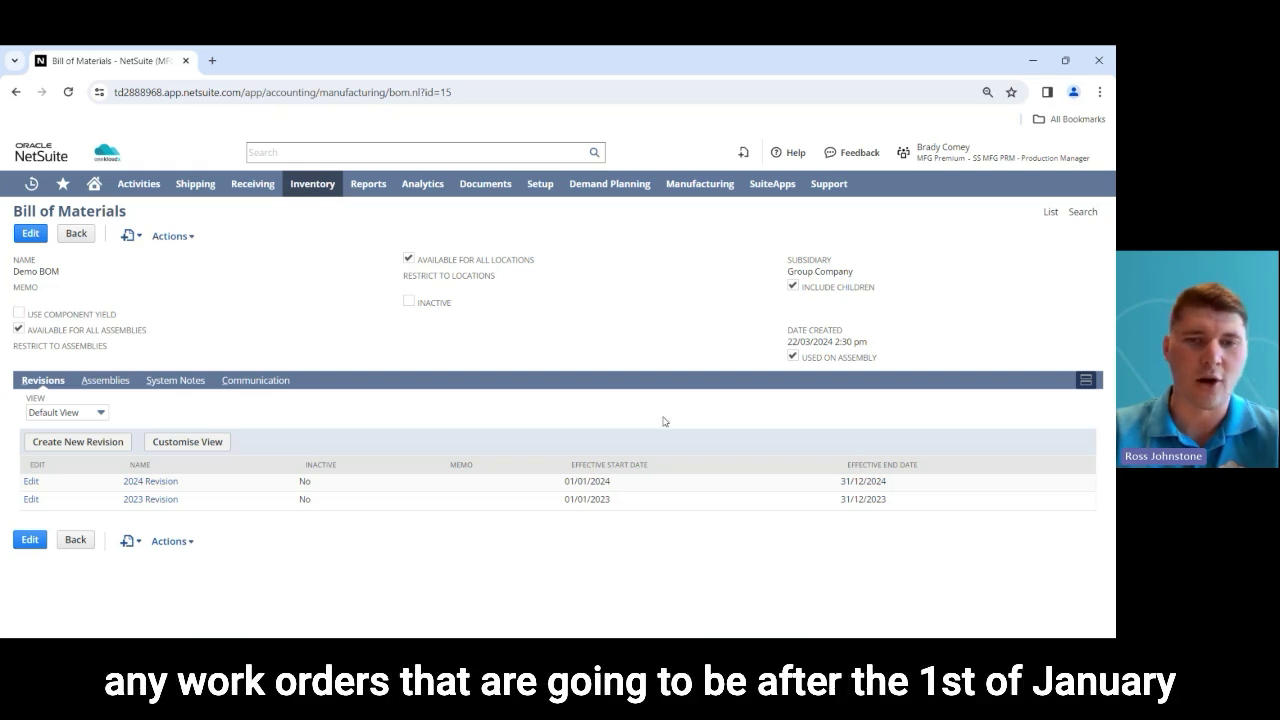
pyautogui.moveTo(567, 480); pyautogui.dragTo(620, 481)
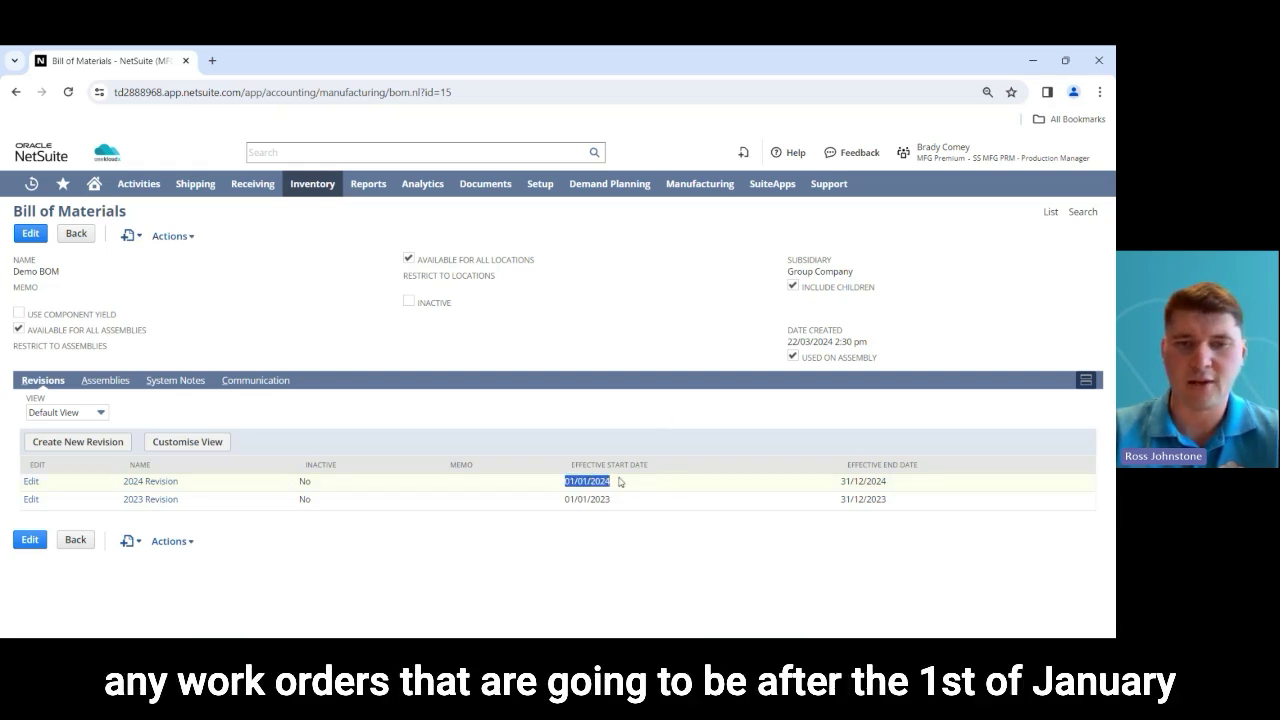
pyautogui.click(634, 424)
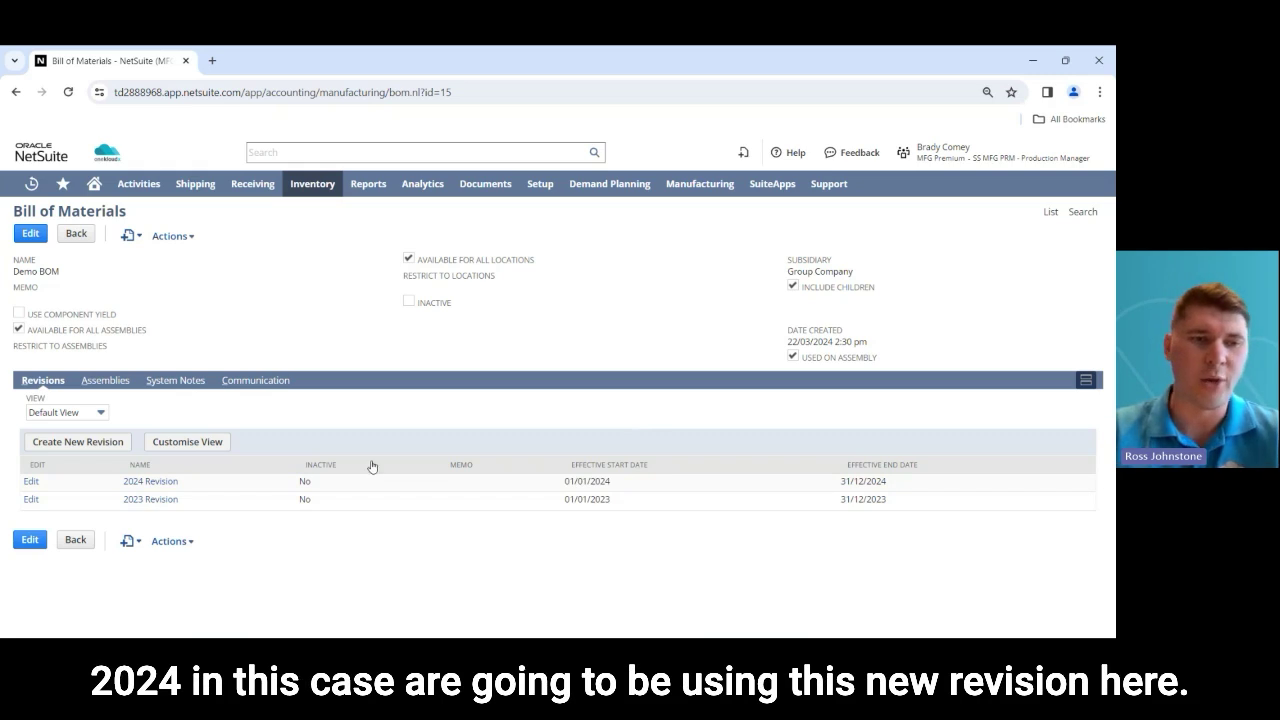
# Examine the components and item sources of the 2024 Revision, and close its record
pyautogui.click(170, 483)
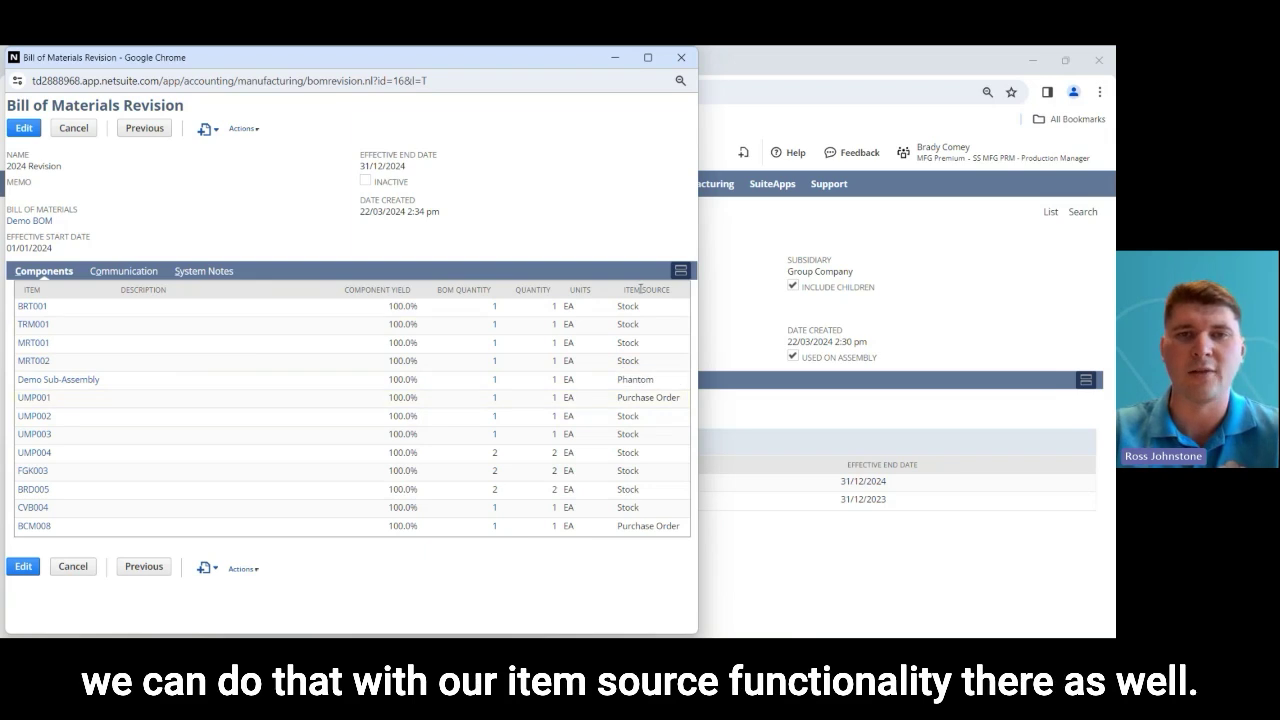
pyautogui.click(682, 58)
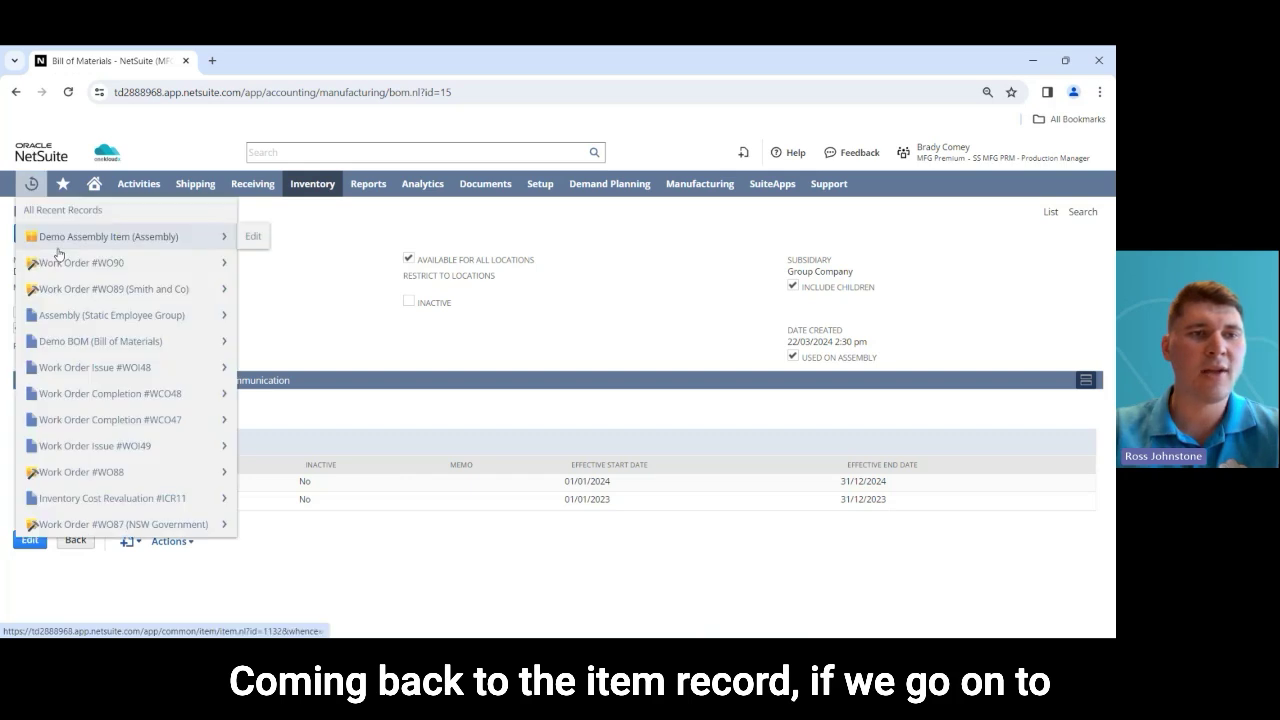
# Return to the Demo Assembly Item record and display its manufacturing routings
pyautogui.click(57, 235)
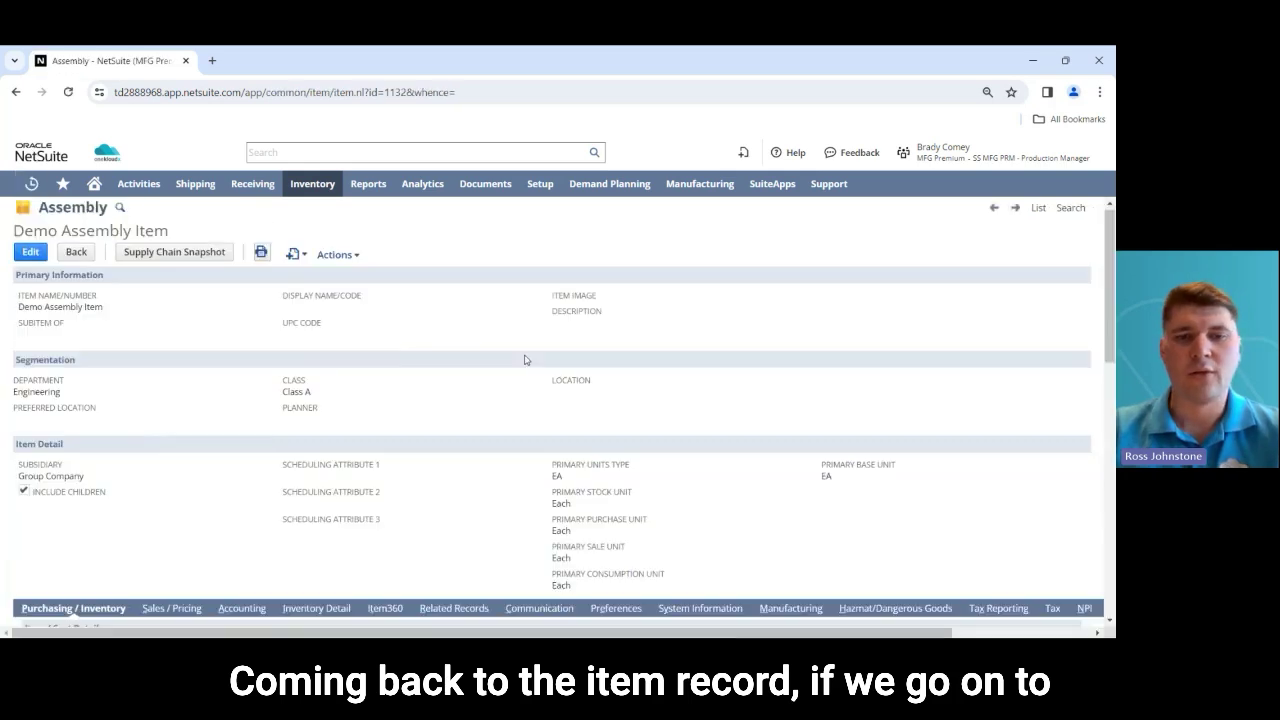
pyautogui.scroll(-3, 647, 412)
pyautogui.click(790, 321)
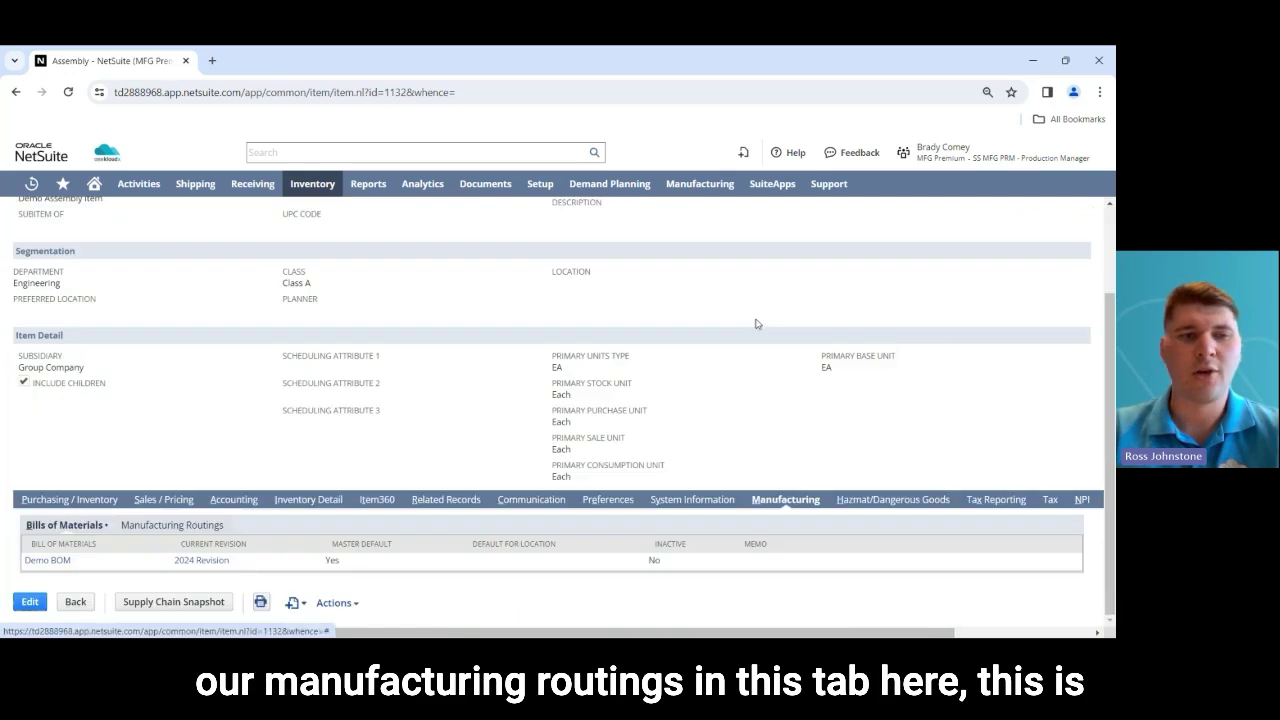
pyautogui.click(168, 524)
pyautogui.scroll(-1, 190, 404)
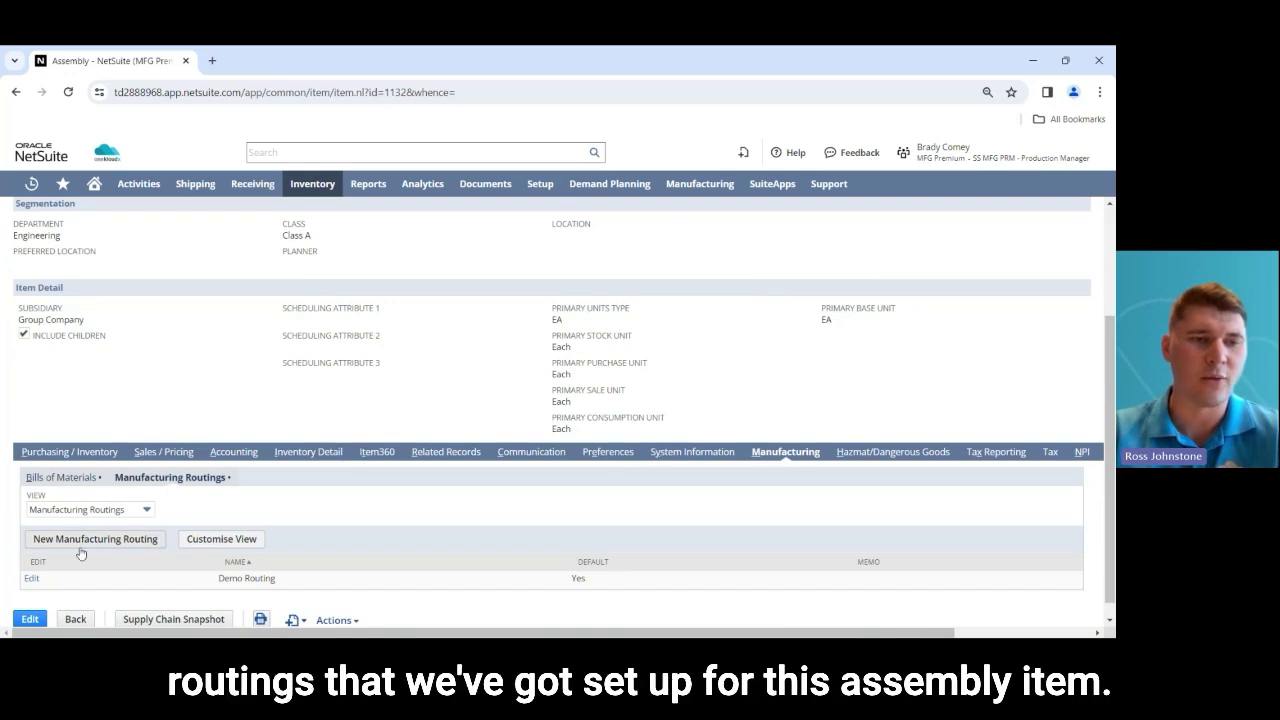
# Open Demo Routing and inspect the manufacturing cost template of its Assembly operation, closing the template when finished
pyautogui.click(28, 584)
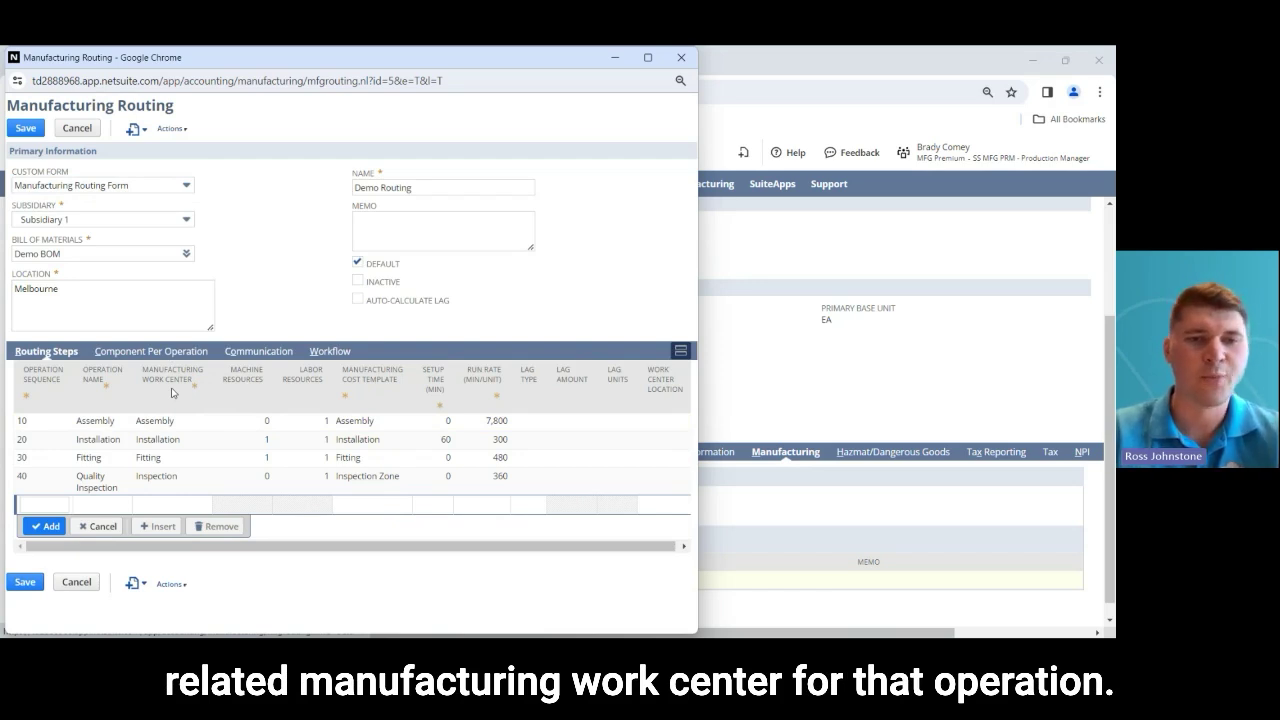
pyautogui.click(388, 428)
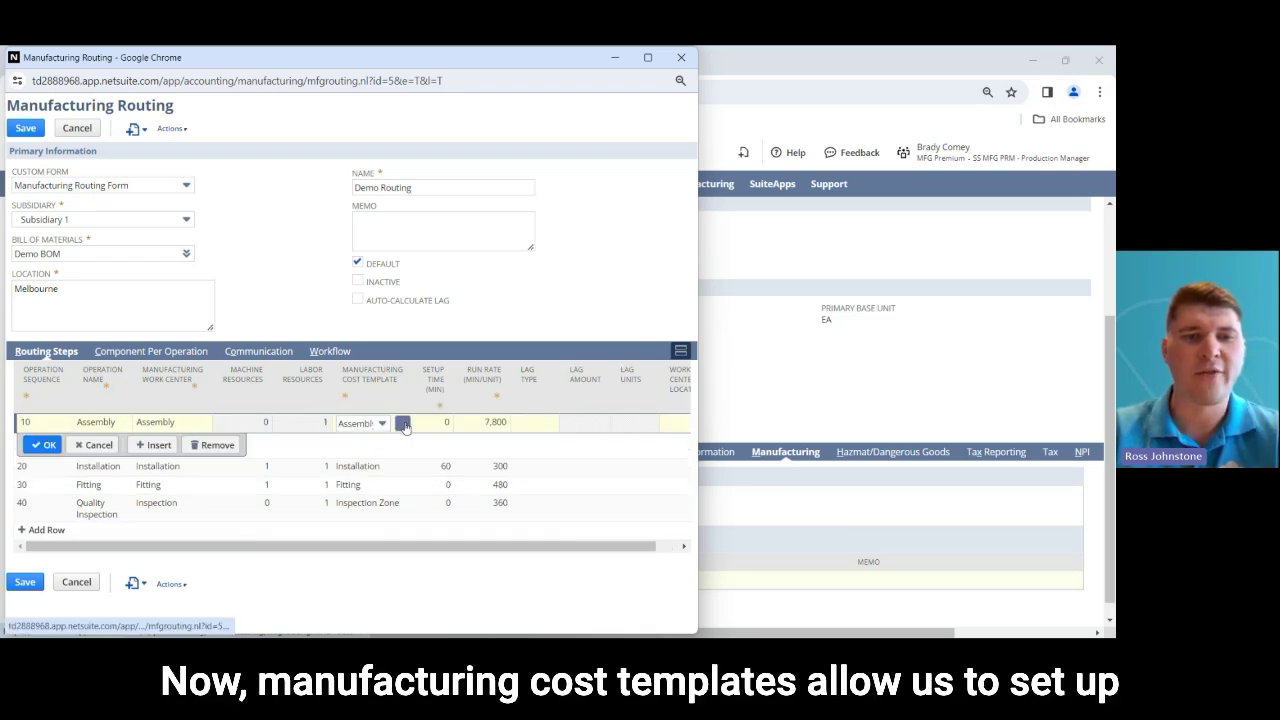
pyautogui.click(403, 424)
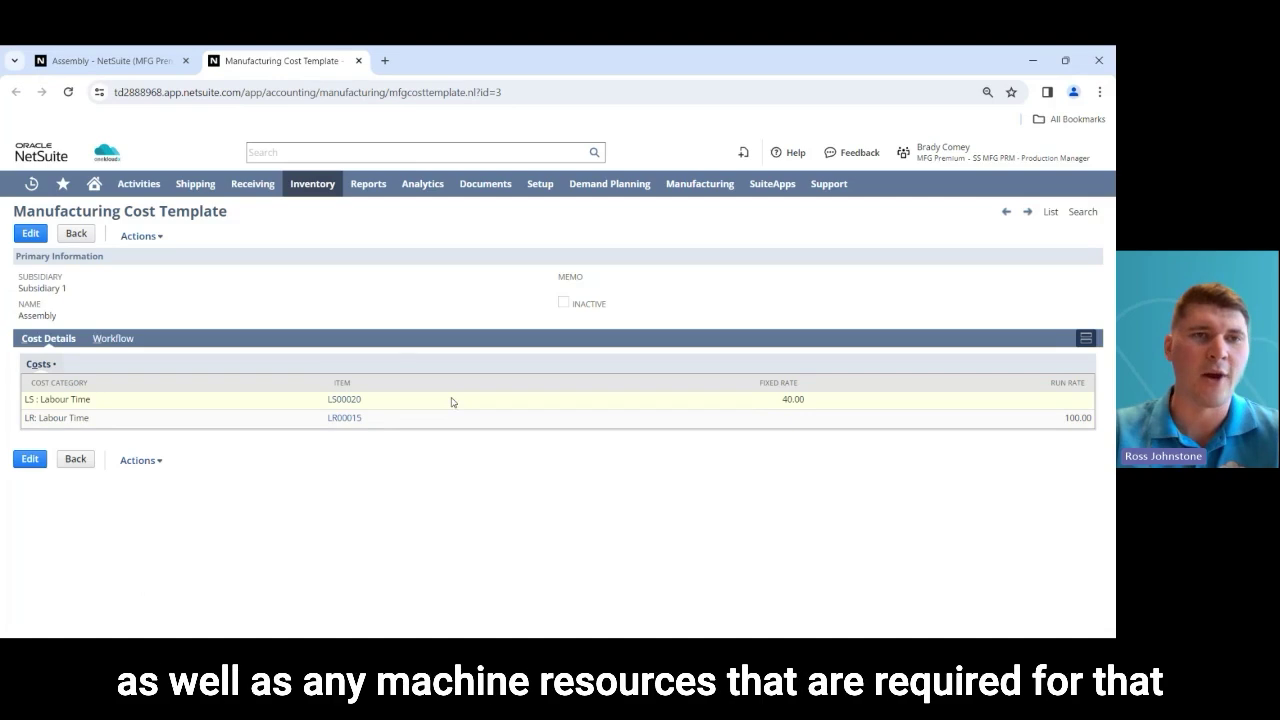
pyautogui.click(359, 61)
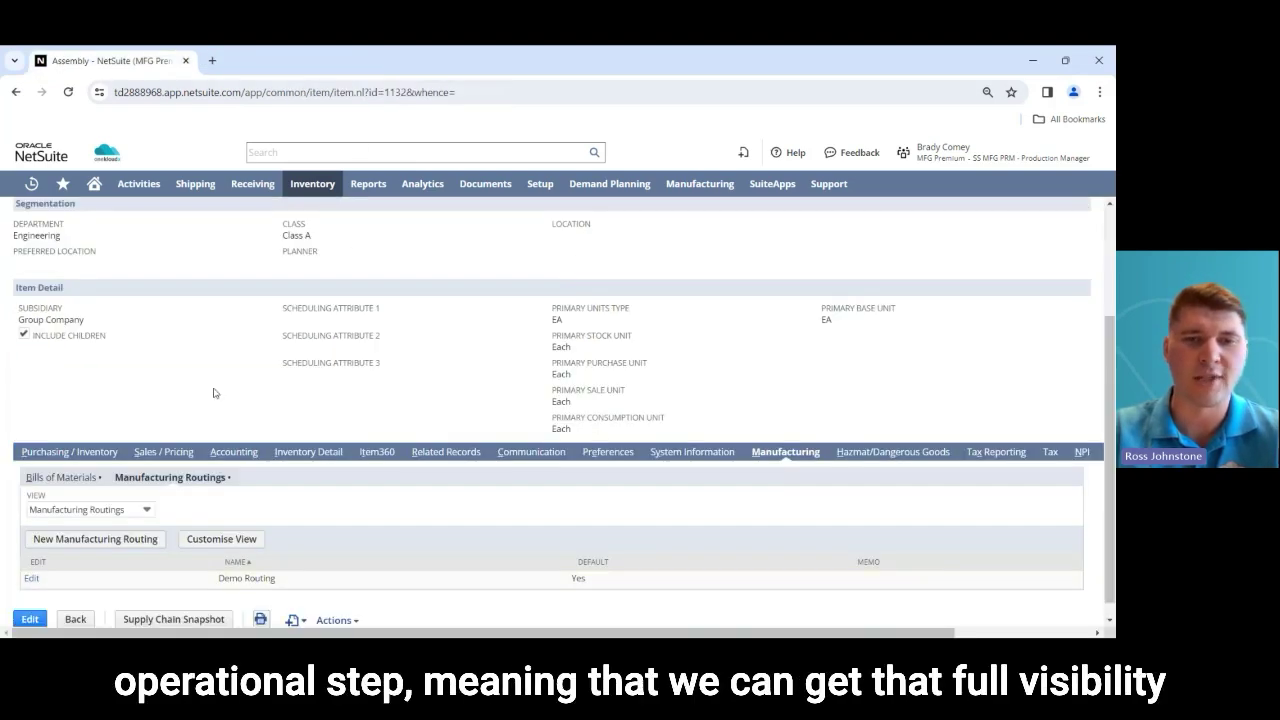
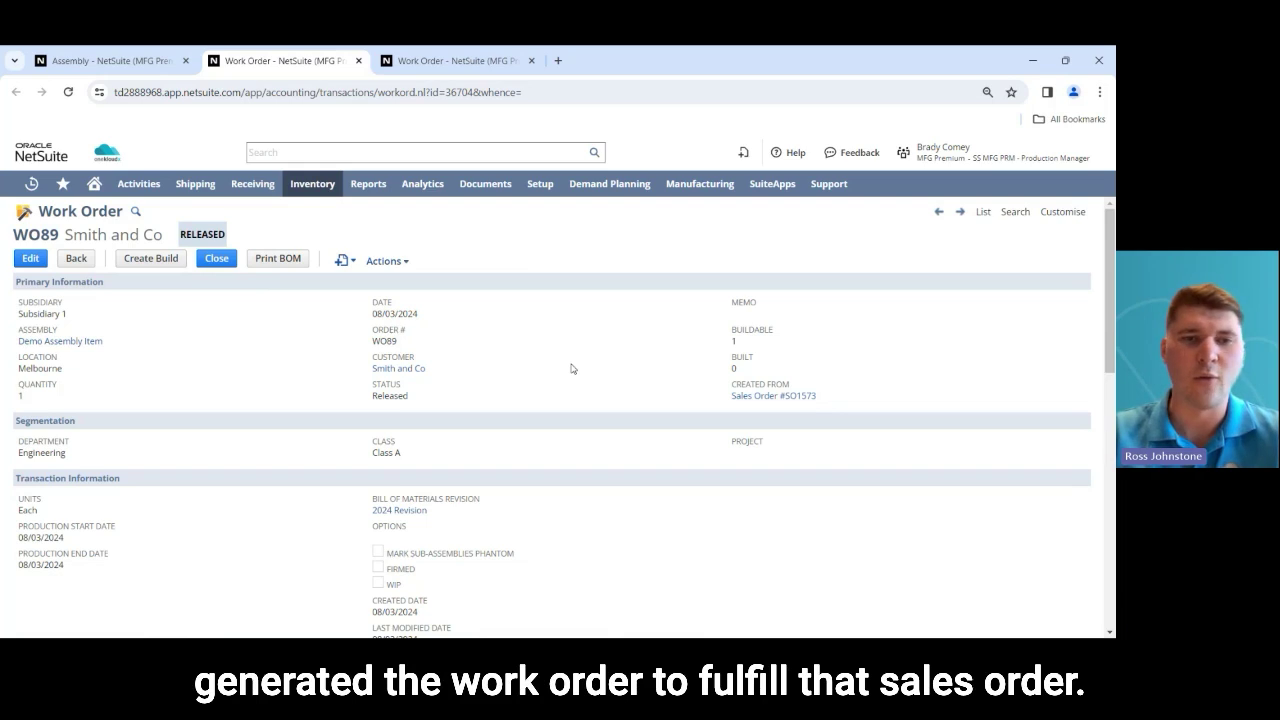
# Examine the Smith and Co work order's components, their item sources and the linked purchase orders
pyautogui.scroll(-6, 571, 369)
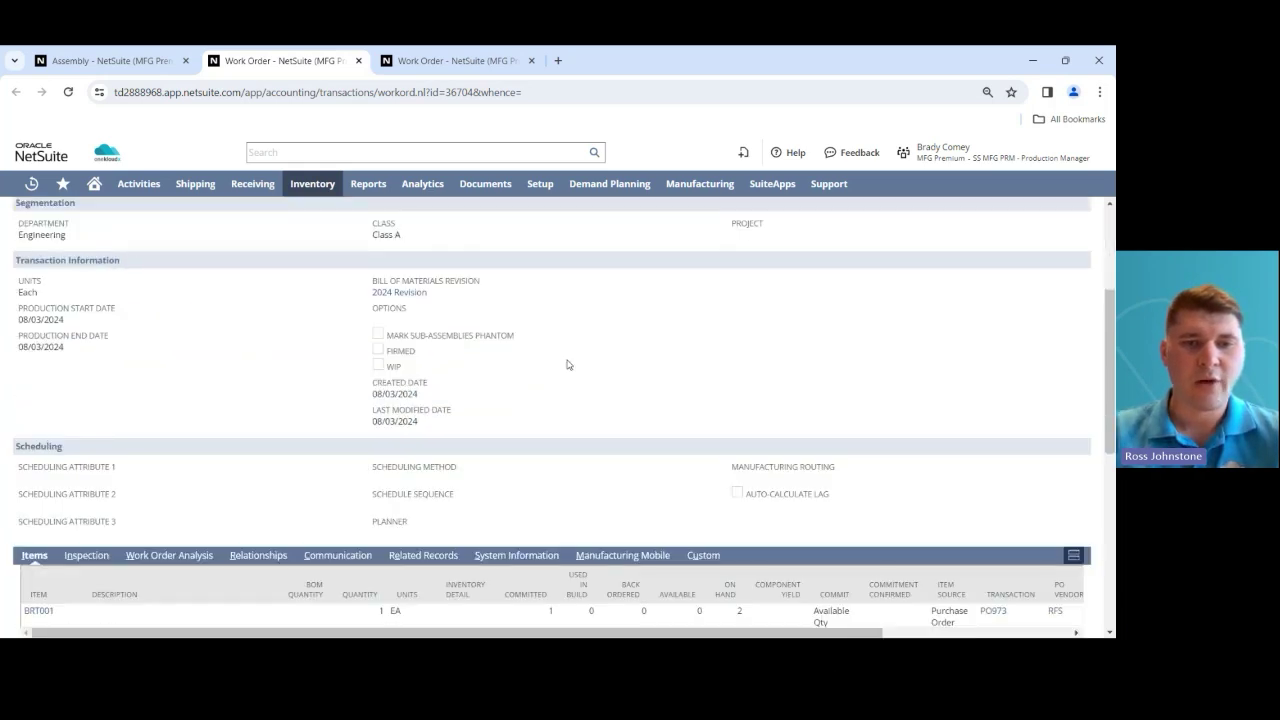
pyautogui.scroll(-1, 410, 409)
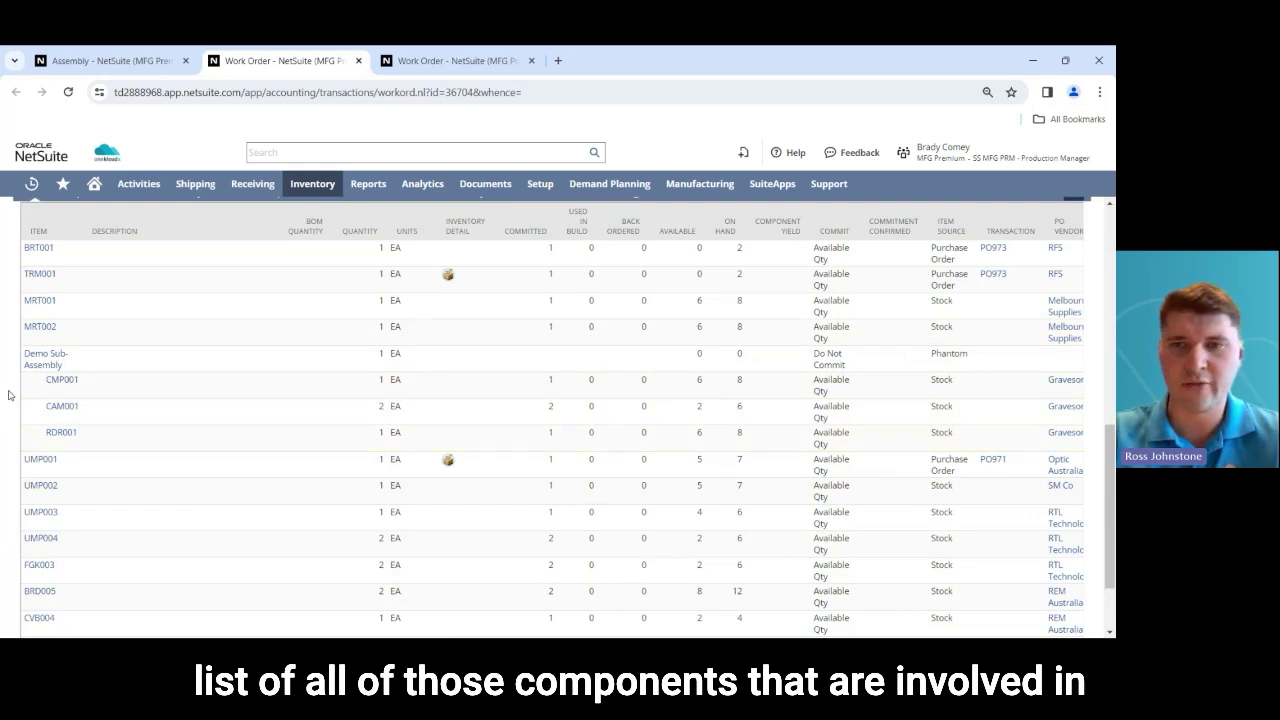
pyautogui.scroll(-1, 966, 387)
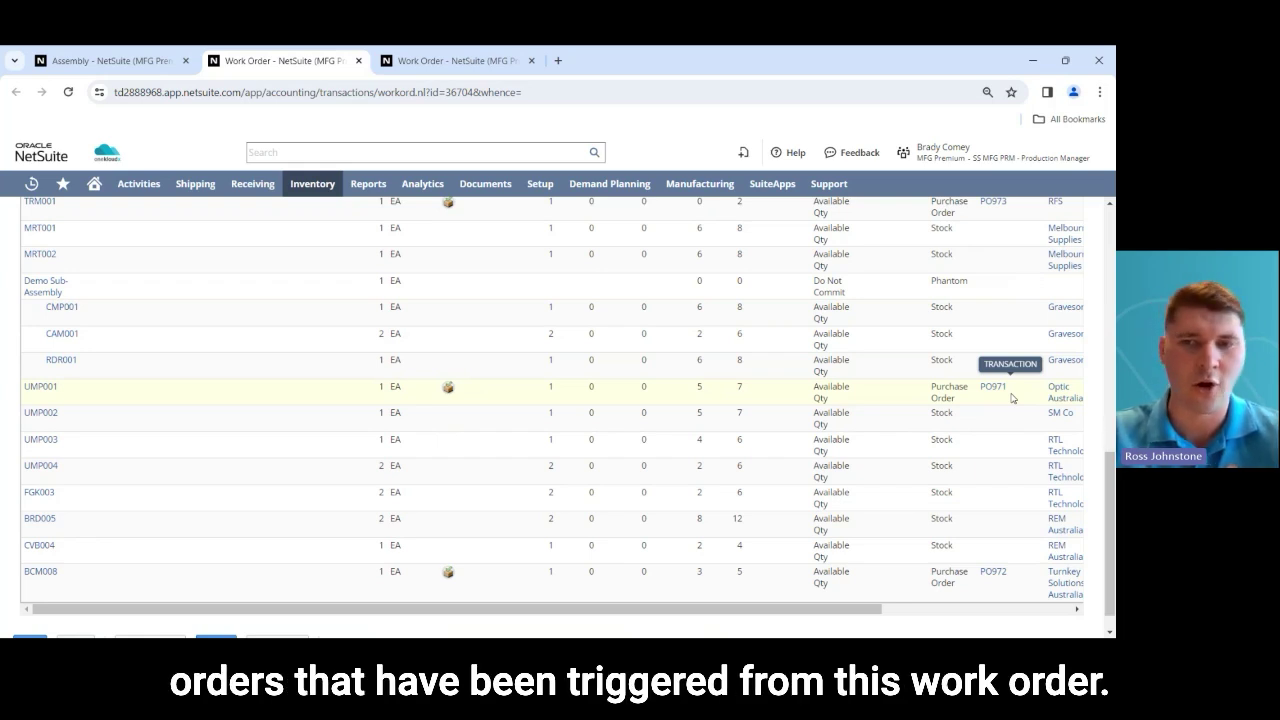
pyautogui.scroll(1, 1011, 398)
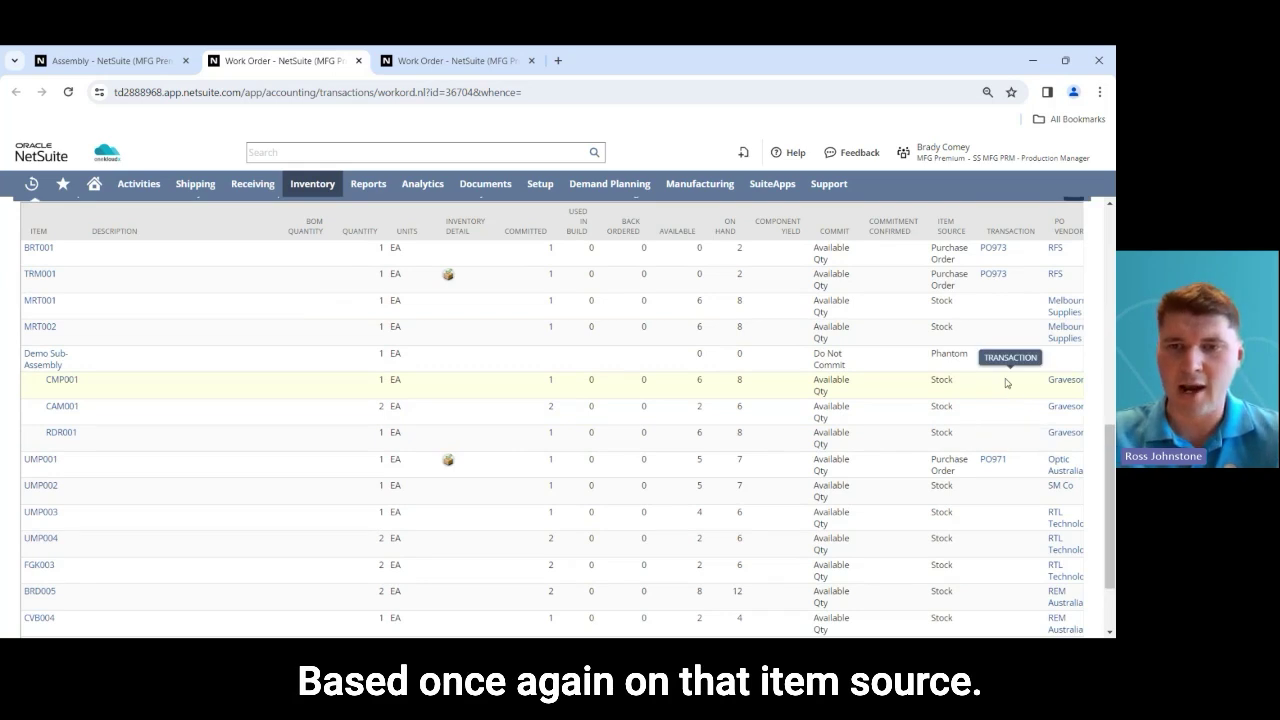
pyautogui.scroll(-1, 1006, 382)
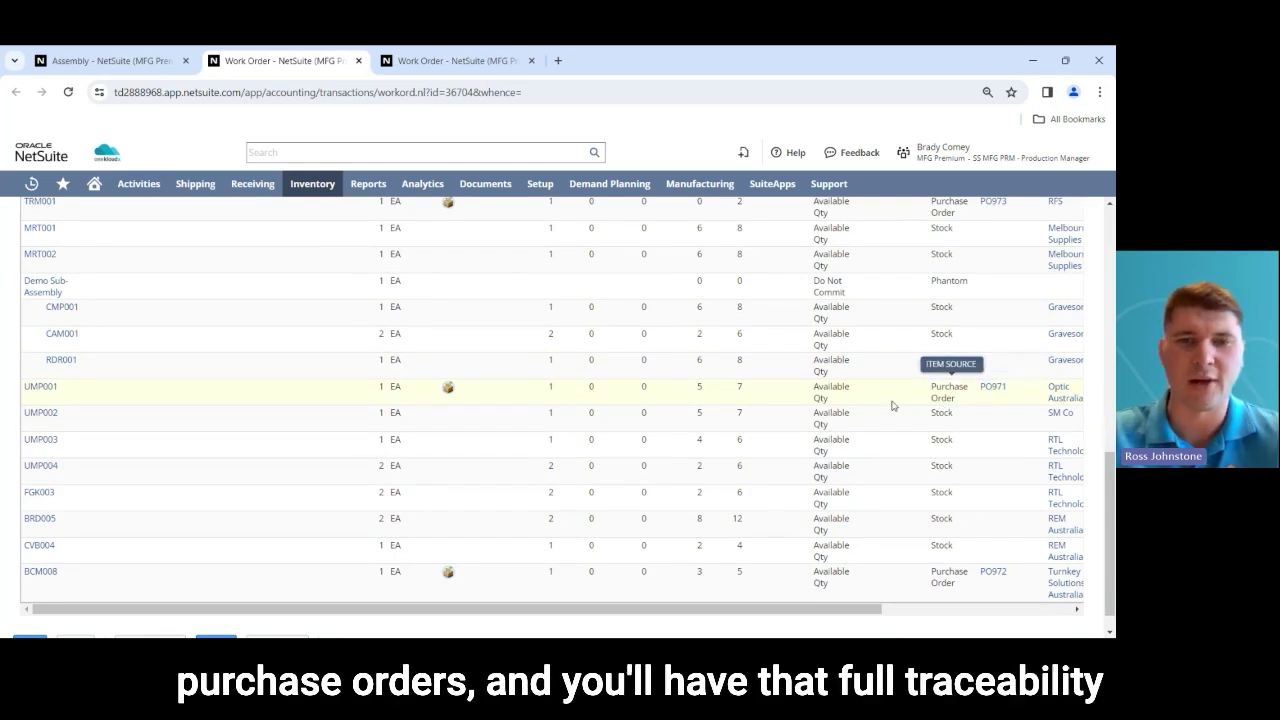
pyautogui.scroll(4, 835, 400)
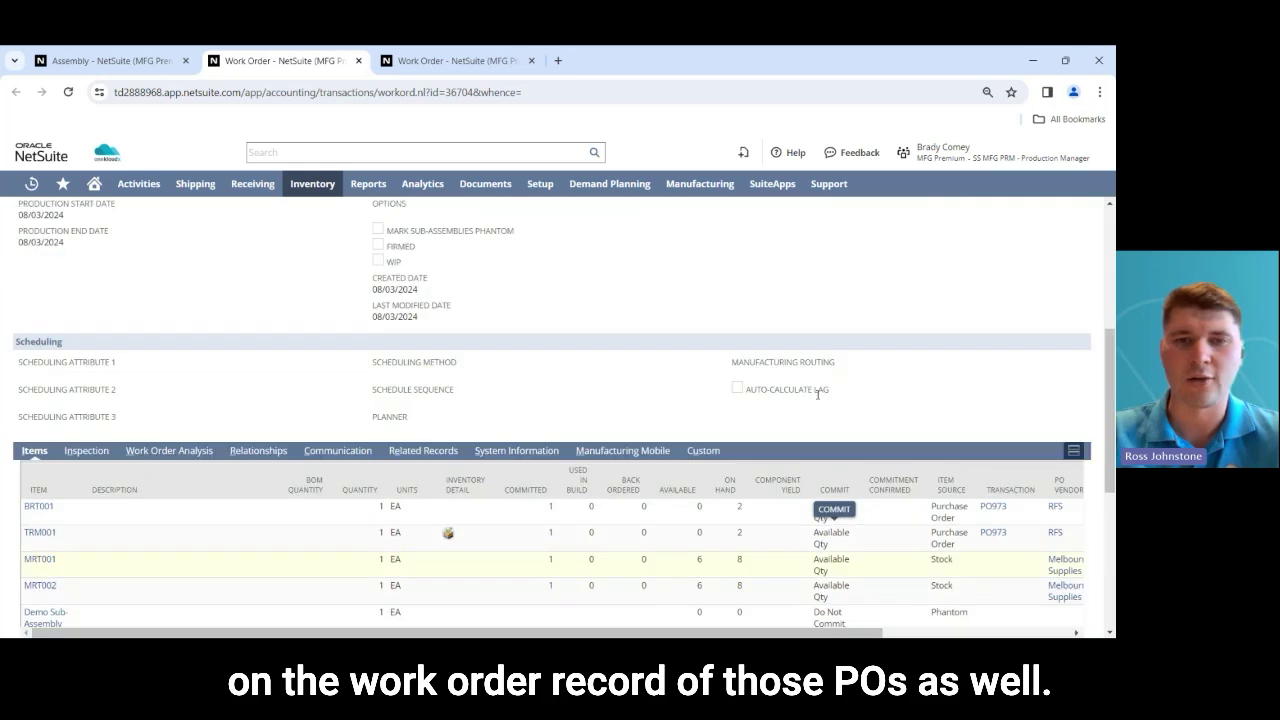
pyautogui.scroll(3, 636, 422)
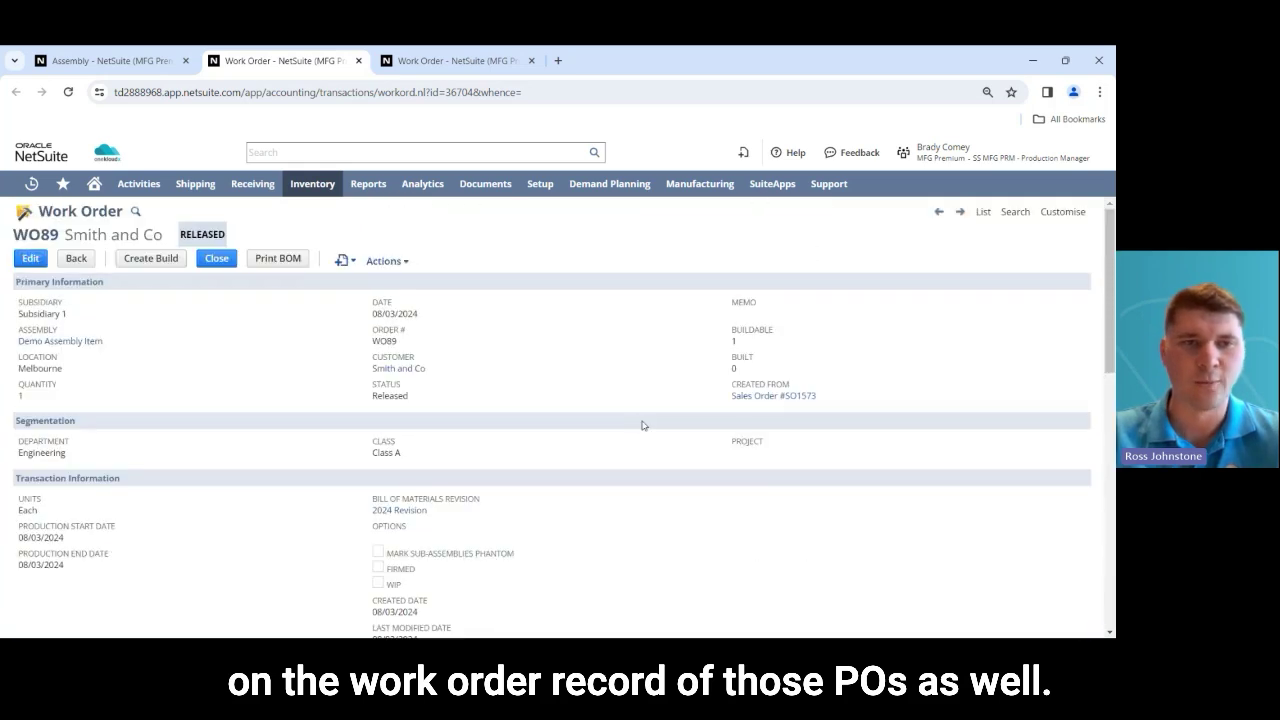
# Open the WIP work order for Demo Assembly Item and examine its WIP setting, components and linked purchase orders
pyautogui.click(417, 64)
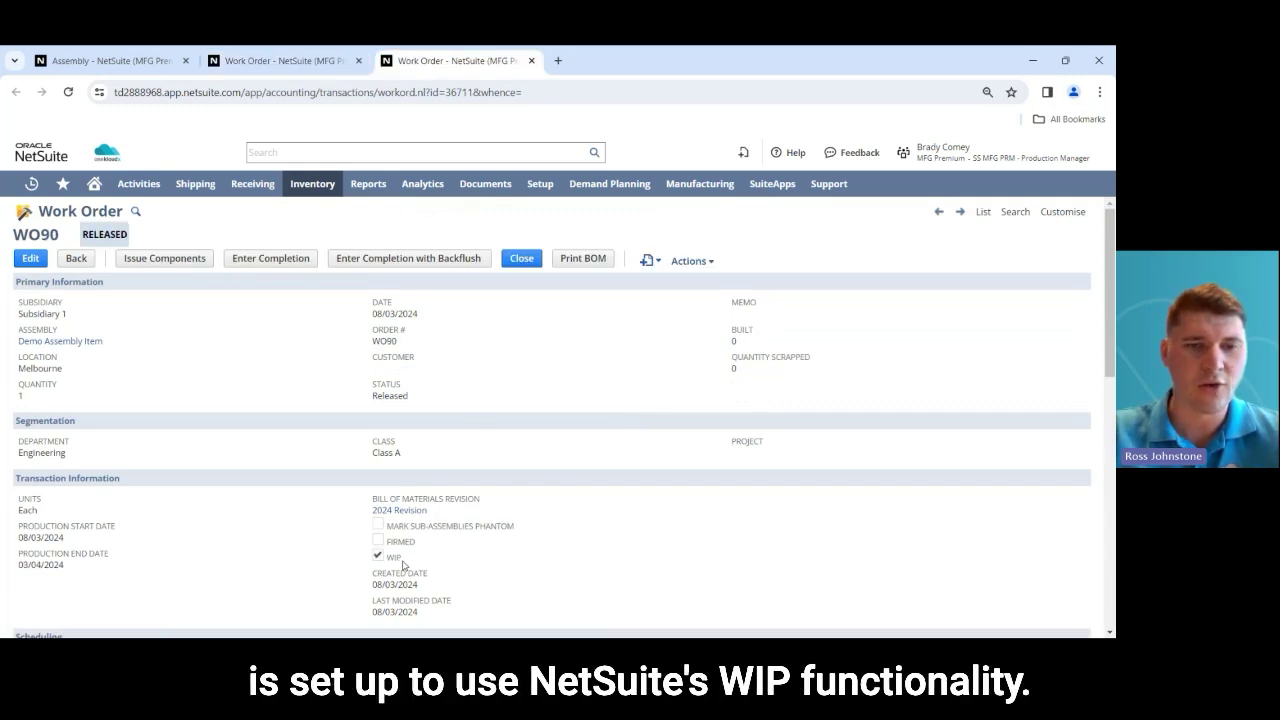
pyautogui.moveTo(404, 565); pyautogui.dragTo(376, 564)
pyautogui.click(448, 564)
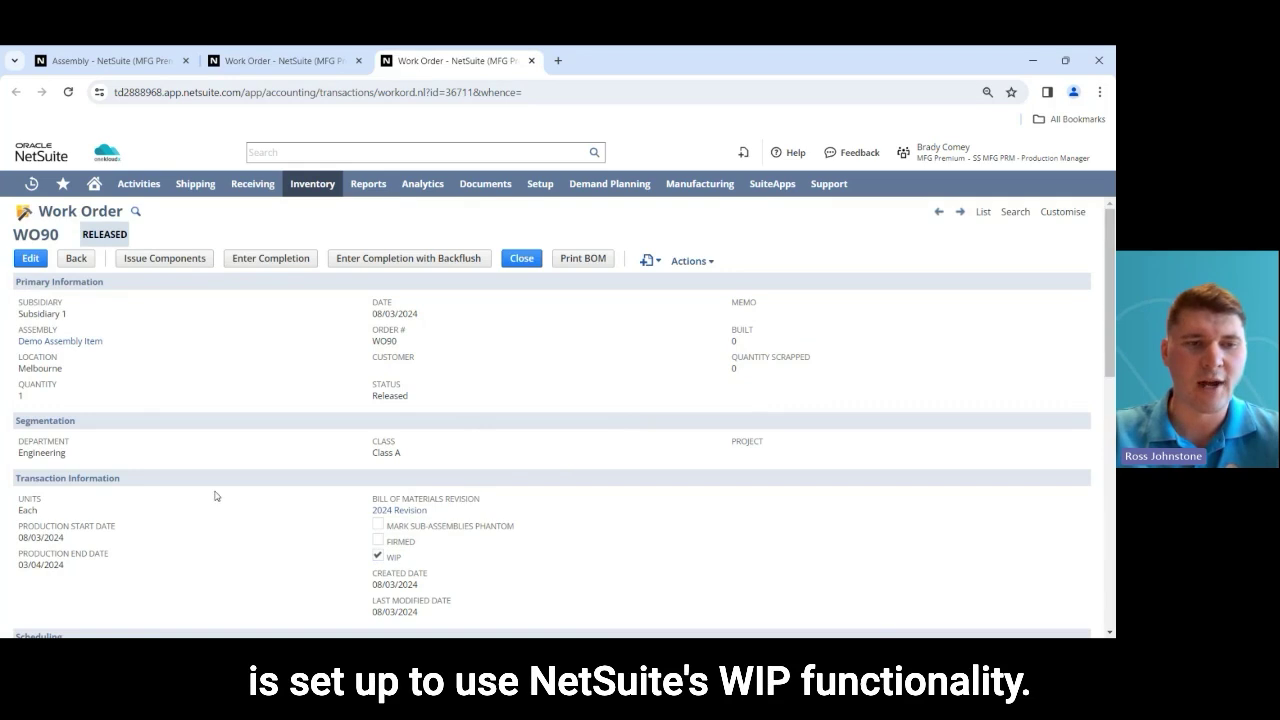
pyautogui.scroll(-10, 214, 490)
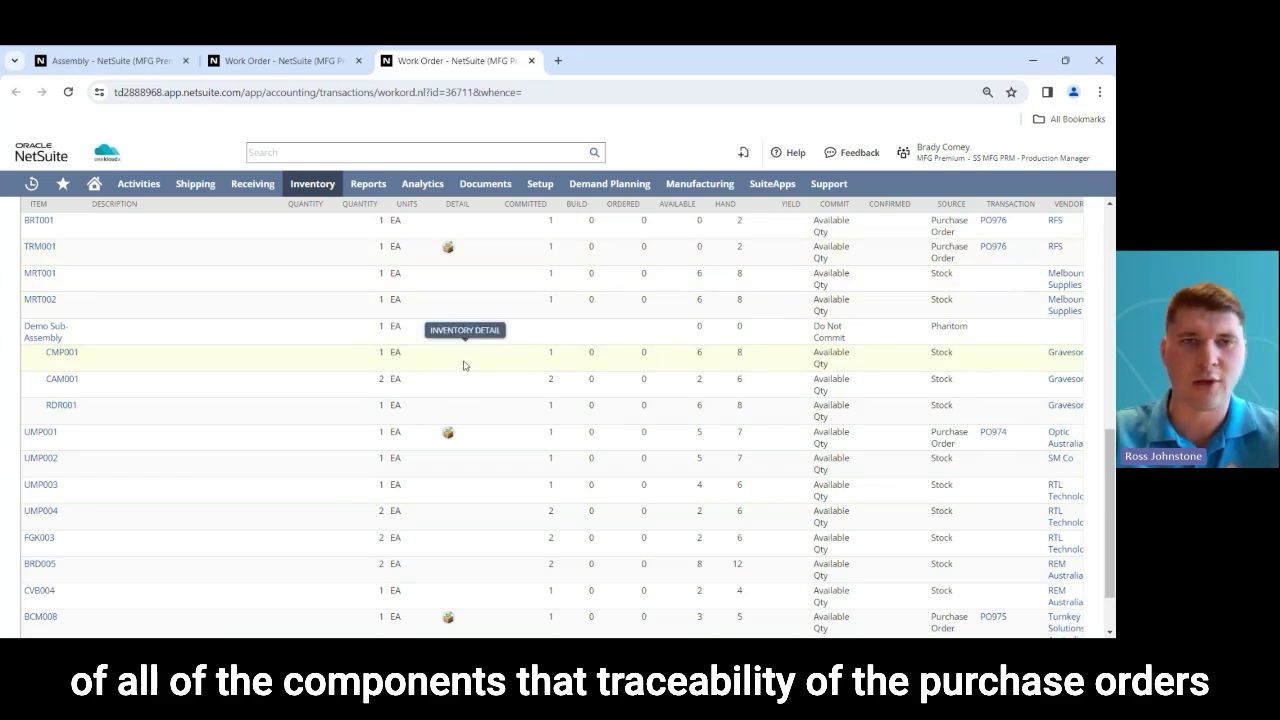
pyautogui.scroll(2, 466, 363)
pyautogui.scroll(4, 253, 327)
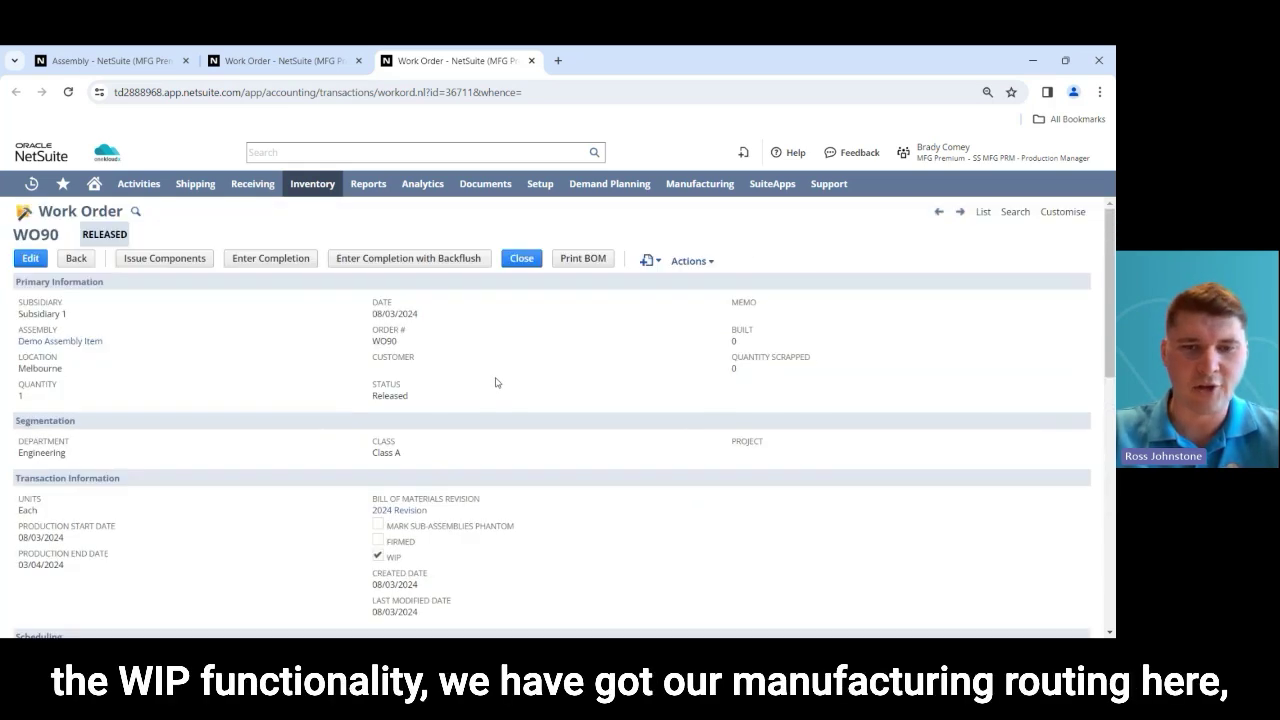
# Examine the WIP work order's manufacturing routing, its operations with start and end times, and its scheduling method and production dates
pyautogui.scroll(-4, 494, 380)
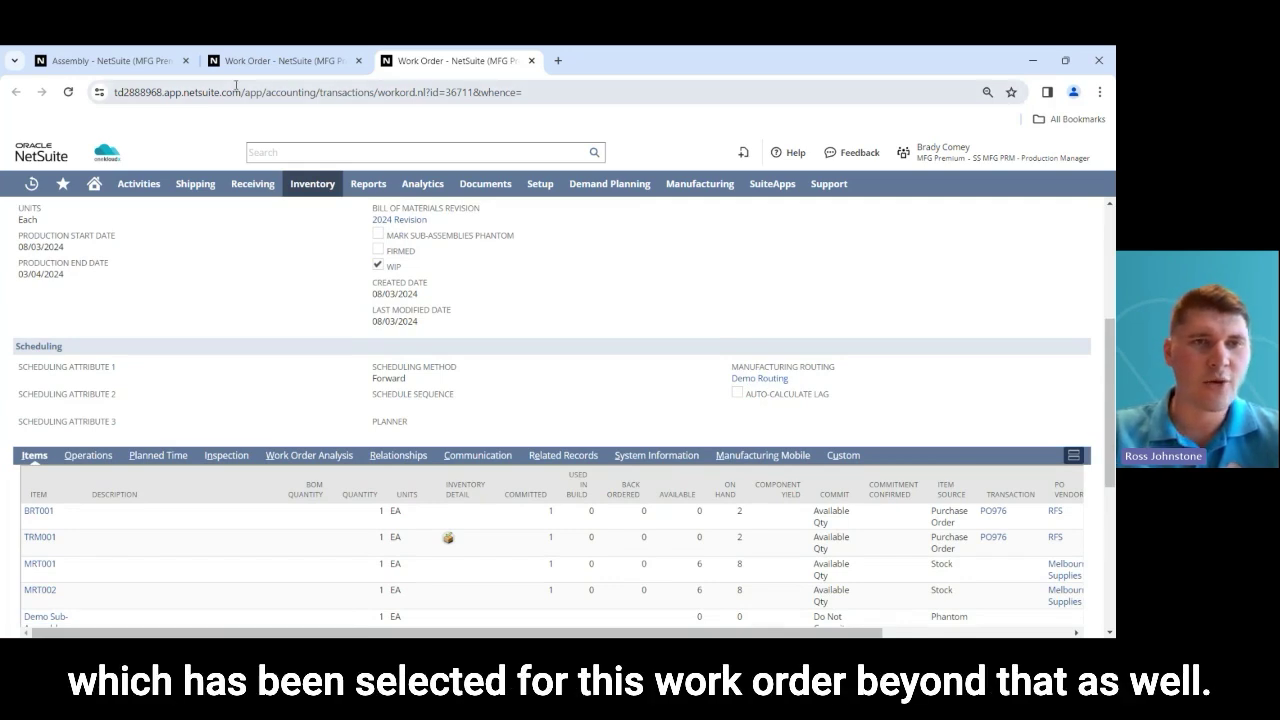
pyautogui.click(84, 463)
pyautogui.scroll(-1, 265, 350)
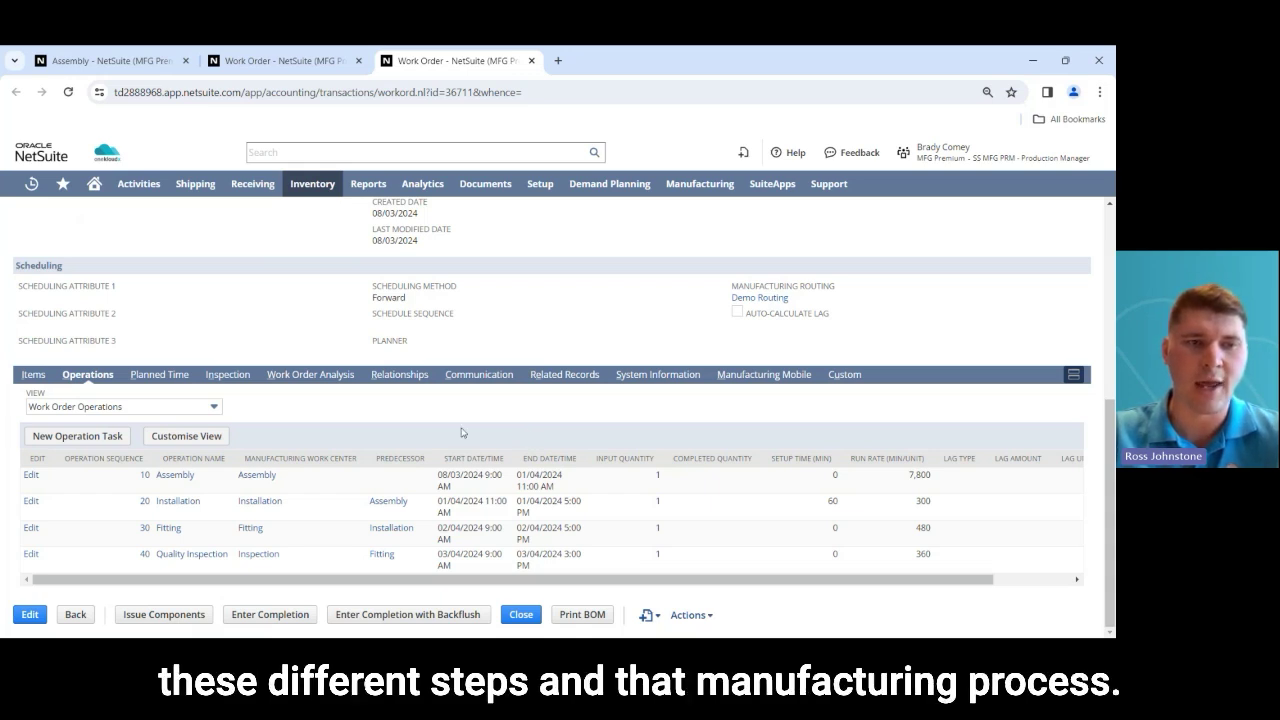
pyautogui.scroll(2, 424, 434)
pyautogui.scroll(1, 323, 437)
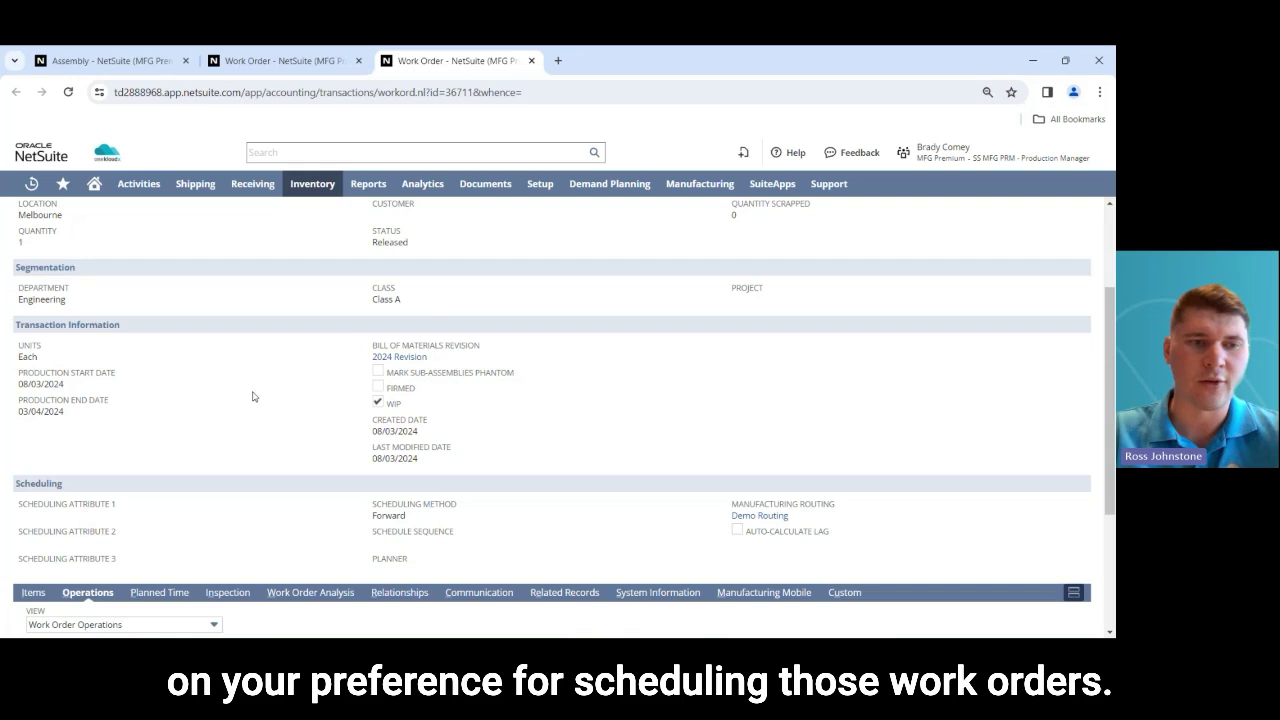
pyautogui.scroll(-3, 263, 381)
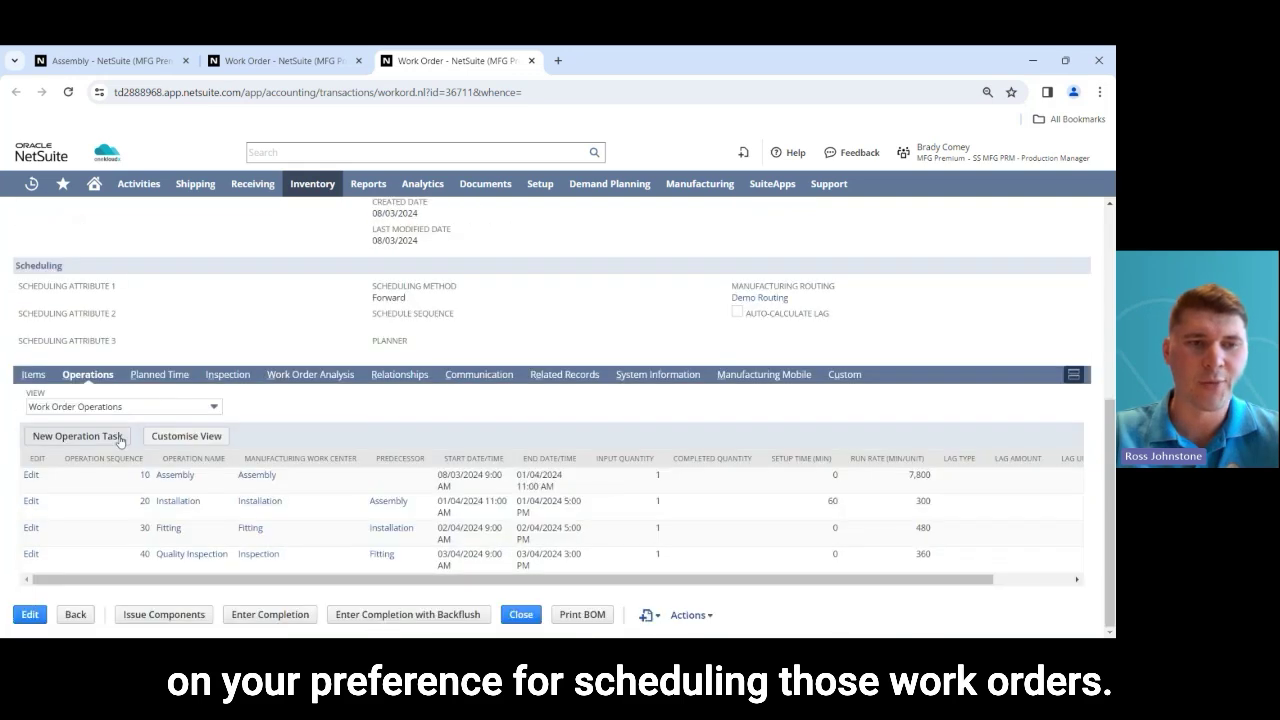
# Review the WIP work order's planned time per date and work center, and return to its item list
pyautogui.click(158, 375)
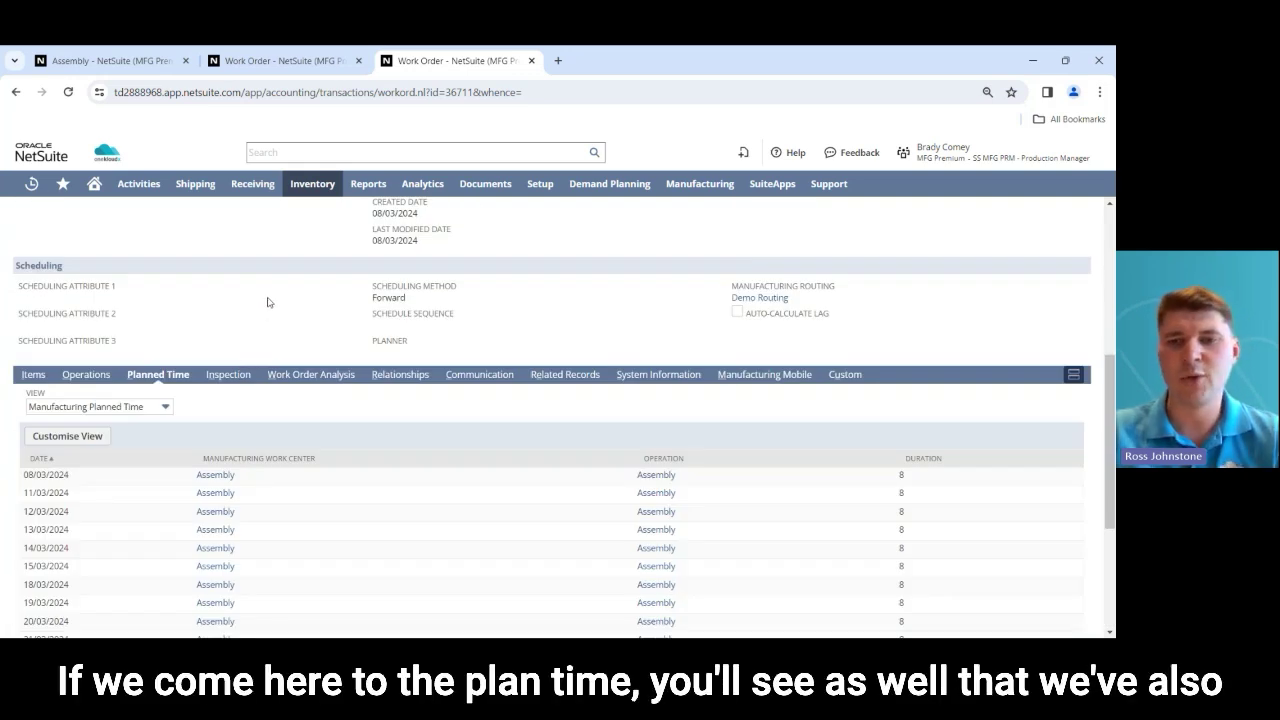
pyautogui.scroll(-2, 273, 311)
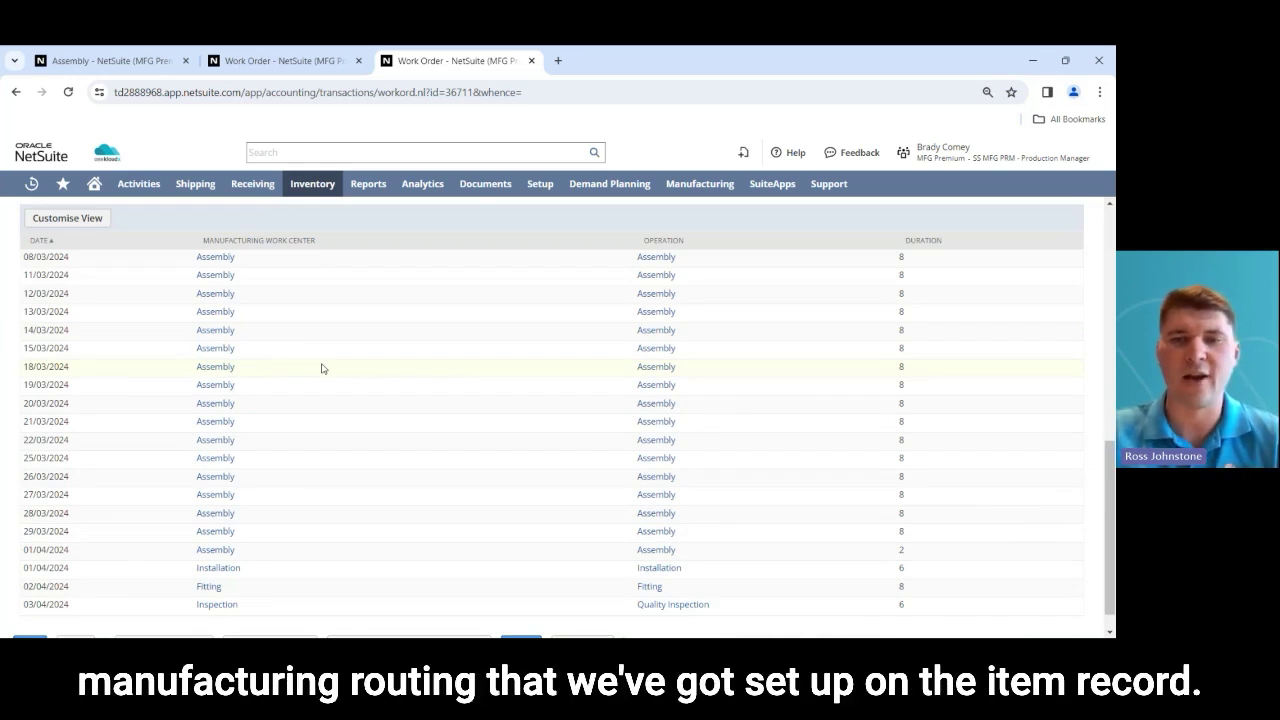
pyautogui.scroll(2, 321, 368)
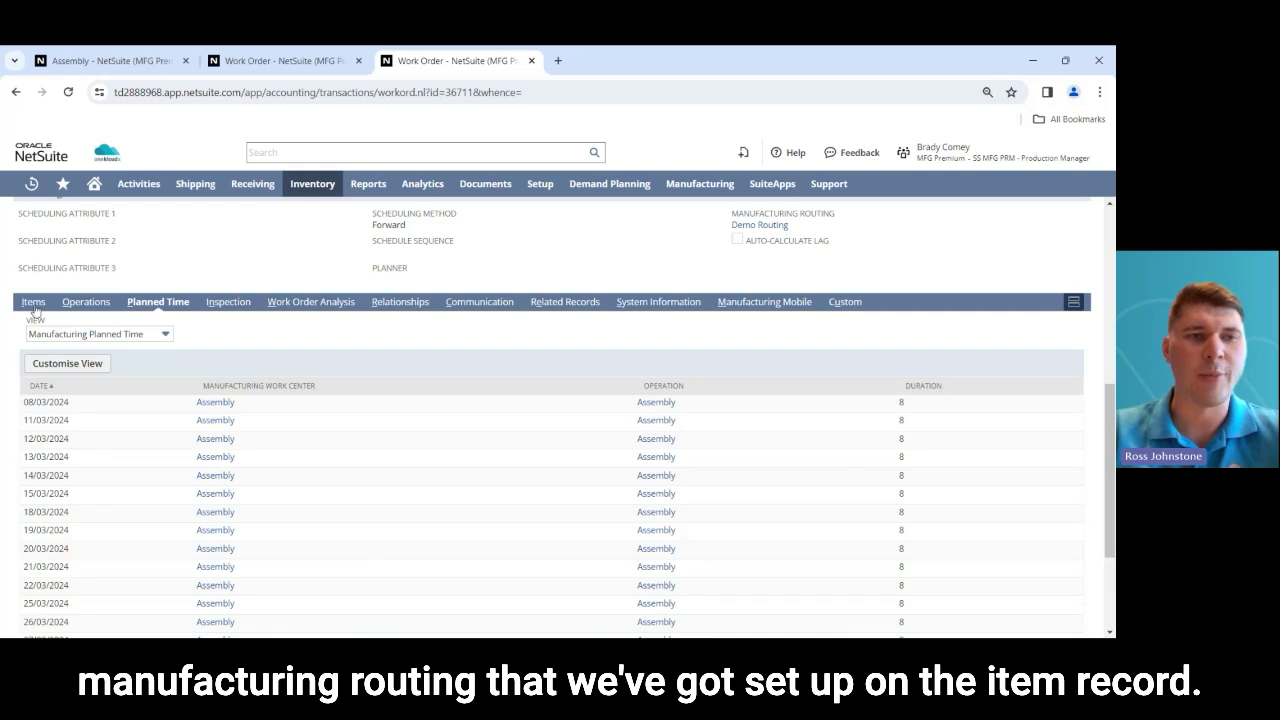
pyautogui.click(33, 302)
pyautogui.scroll(5, 266, 341)
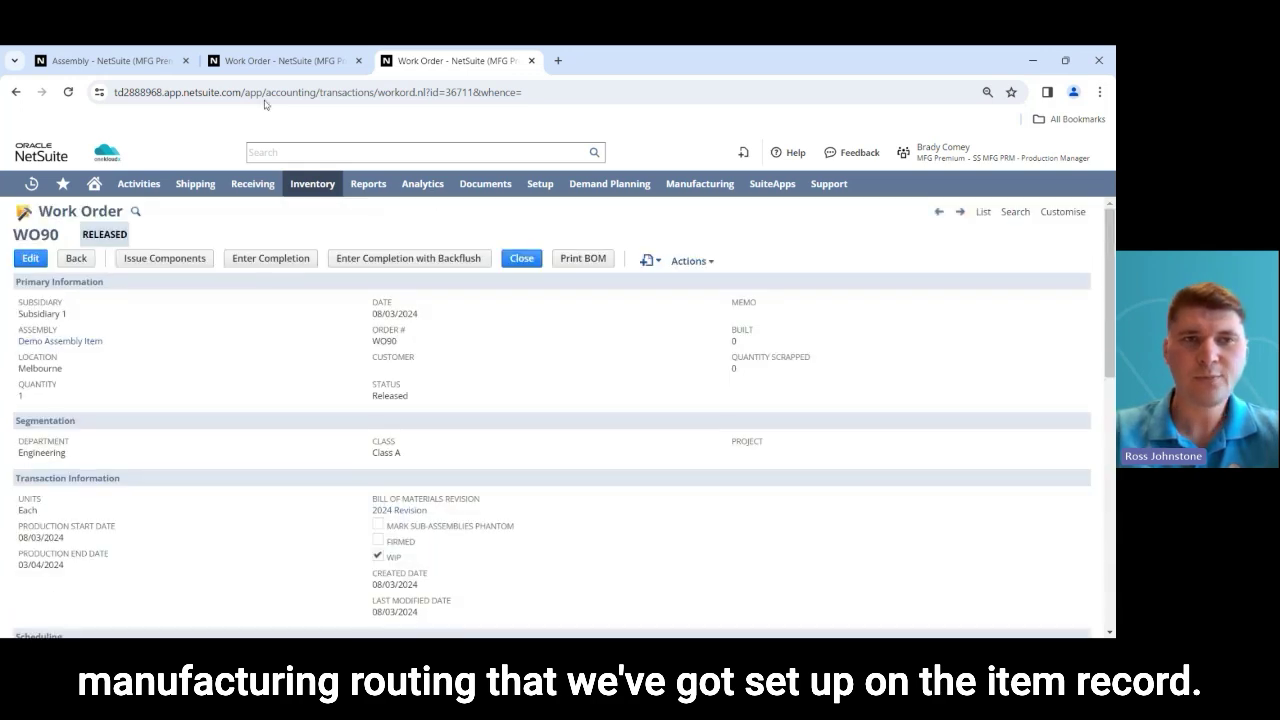
# Compare the processing options of the Smith and Co work order with those of the WIP work order
pyautogui.click(270, 61)
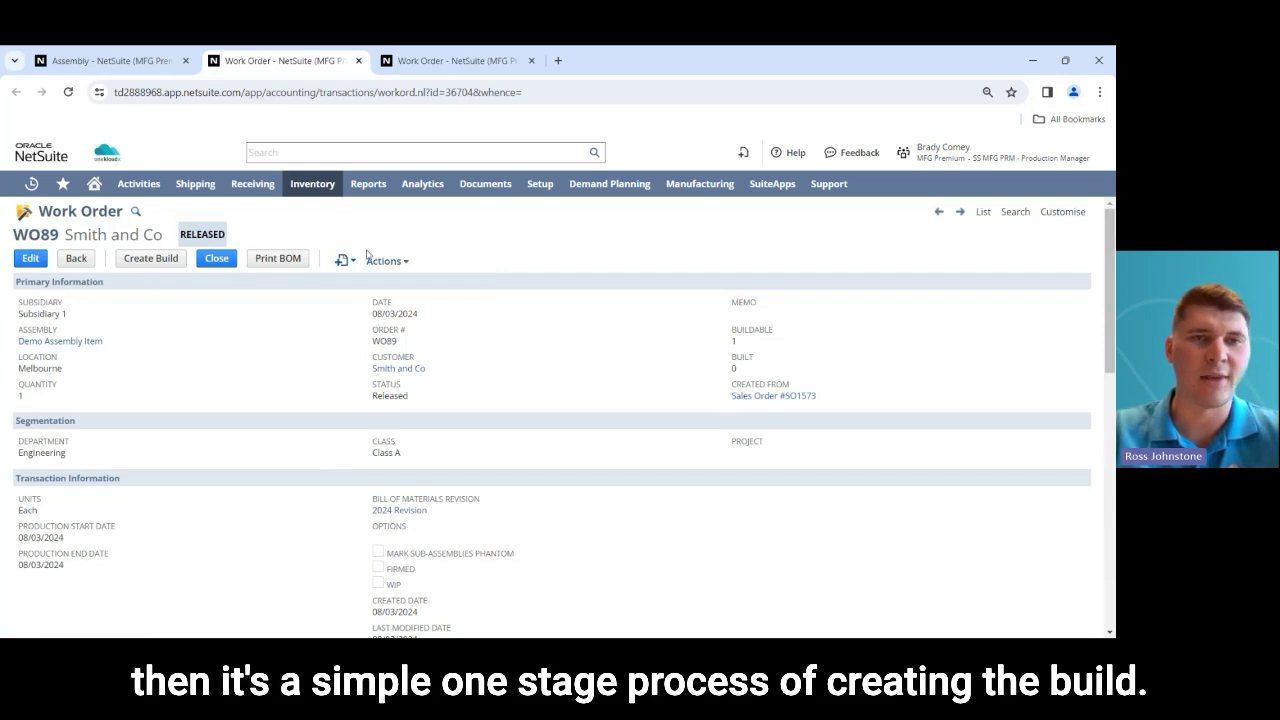
pyautogui.click(430, 60)
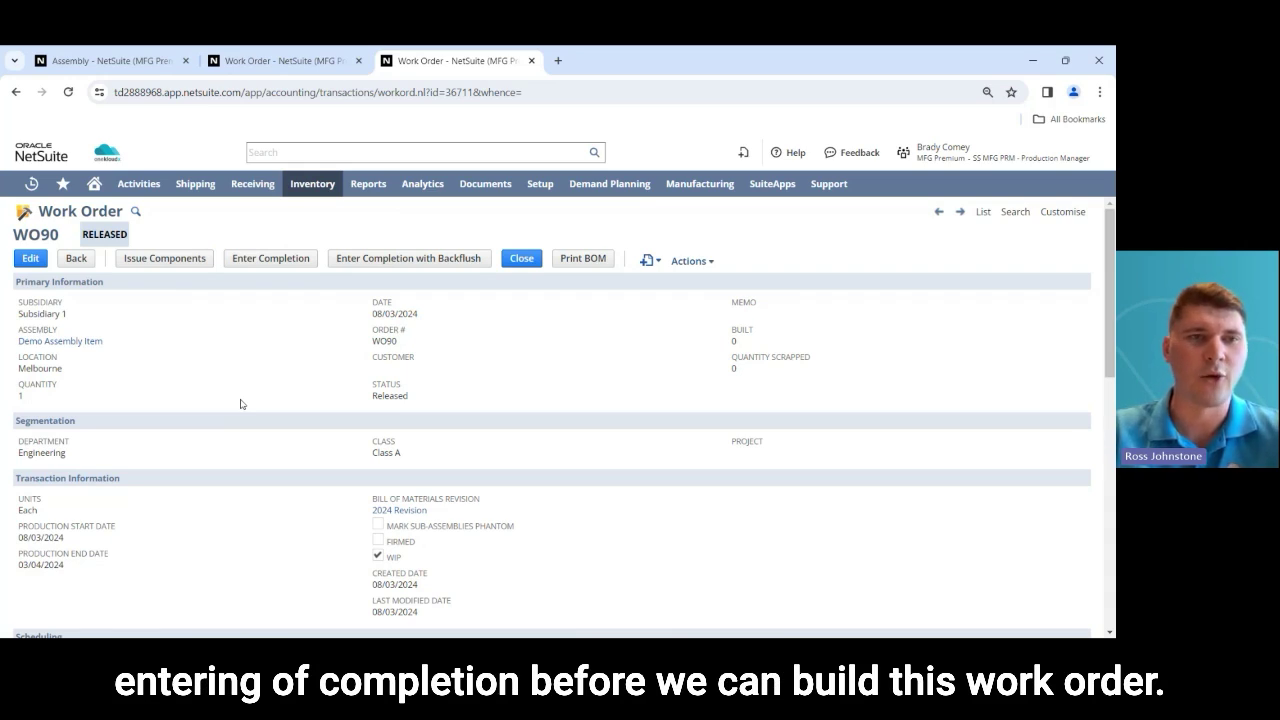
pyautogui.click(268, 61)
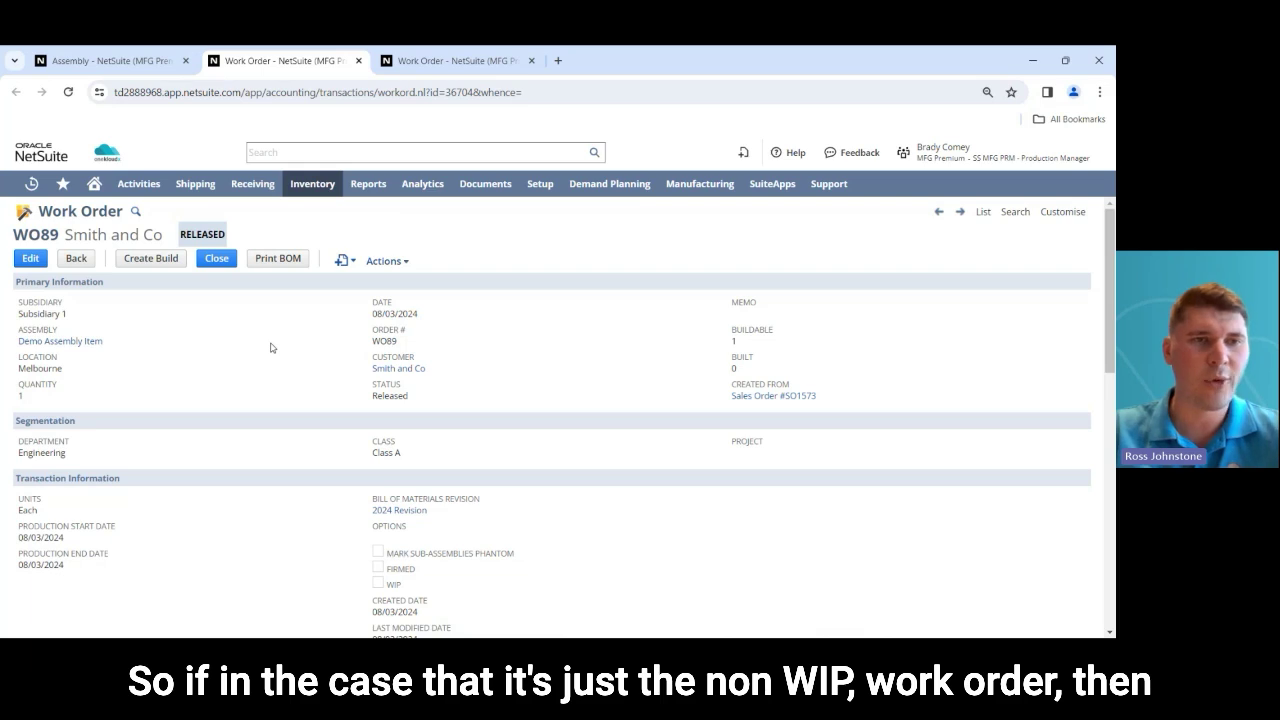
# Start an assembly build from the Smith and Co work order and record inventory detail of status Good, quantity 1.0
pyautogui.click(151, 259)
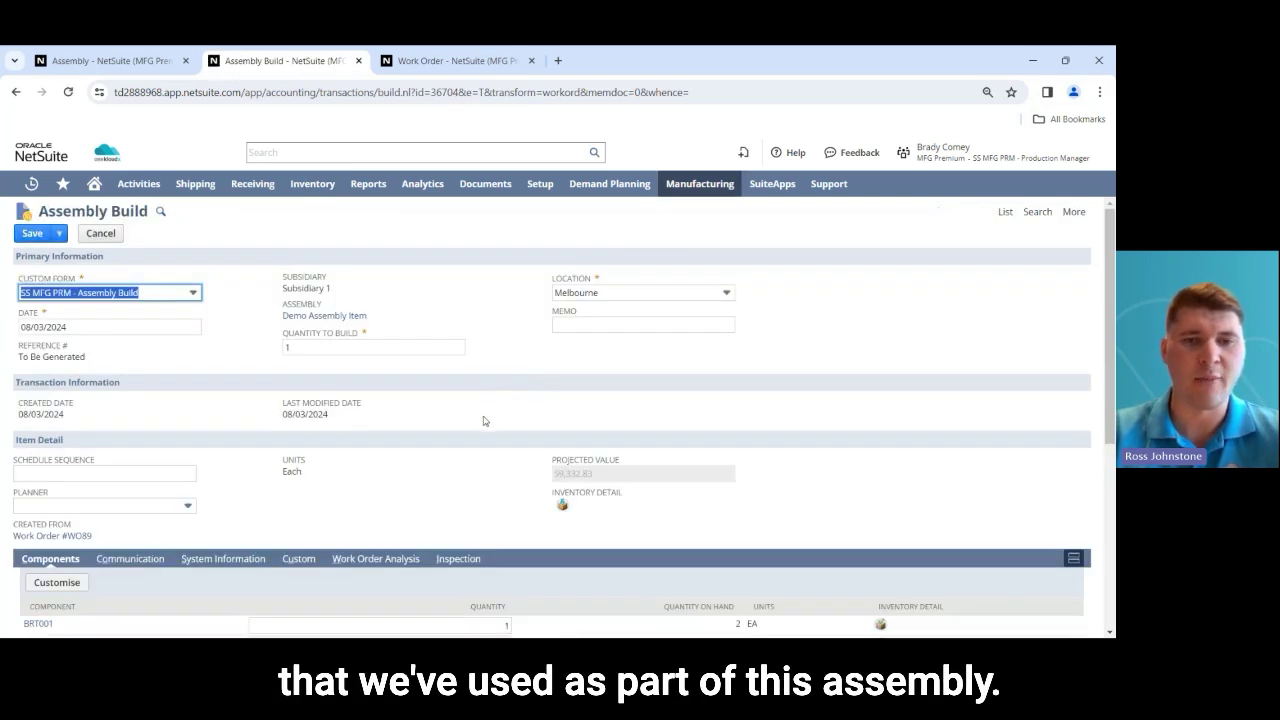
pyautogui.scroll(-2, 505, 412)
pyautogui.click(562, 360)
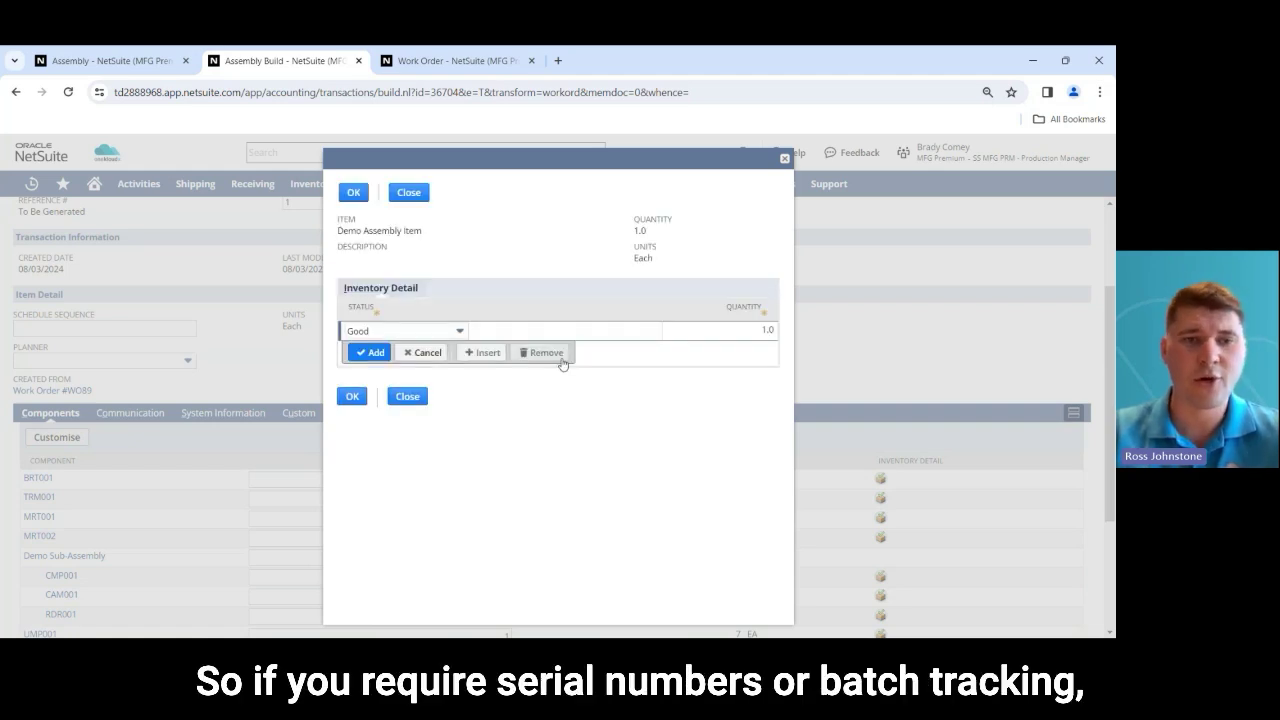
pyautogui.click(378, 355)
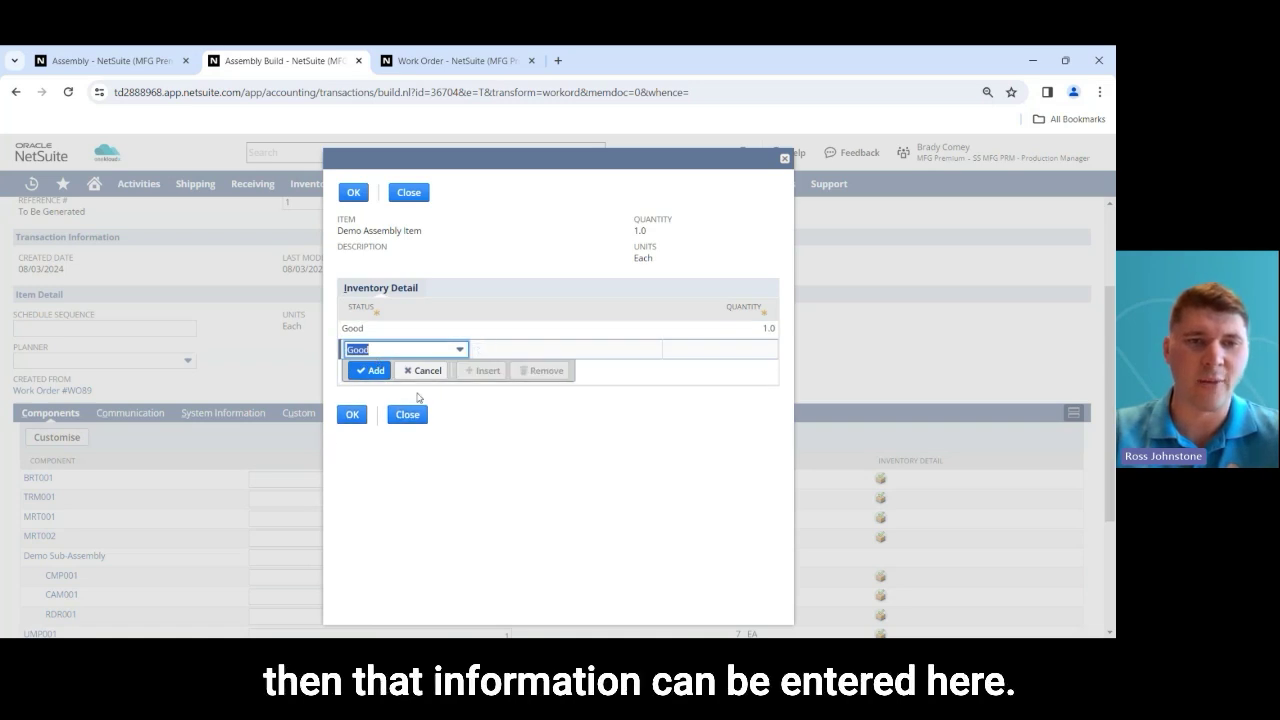
pyautogui.click(352, 414)
# Check the component quantities used in the assembly build without changing them, and save the build
pyautogui.scroll(-2, 745, 405)
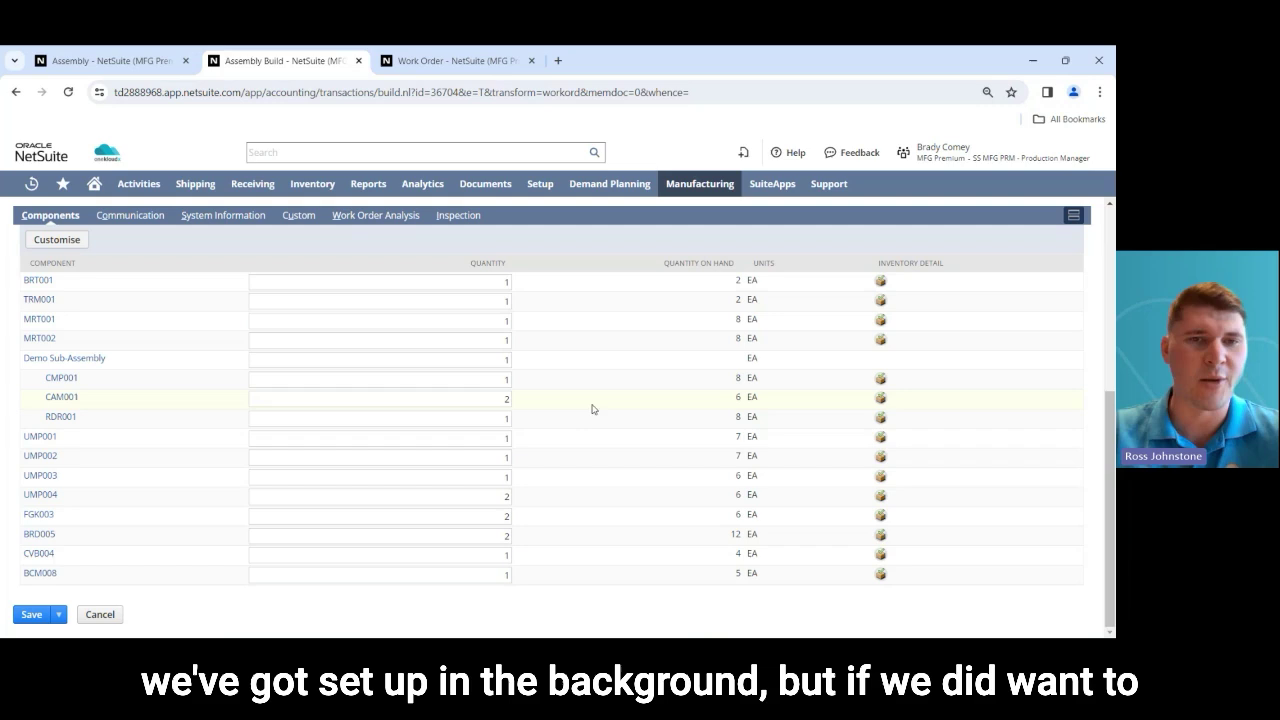
pyautogui.click(503, 284)
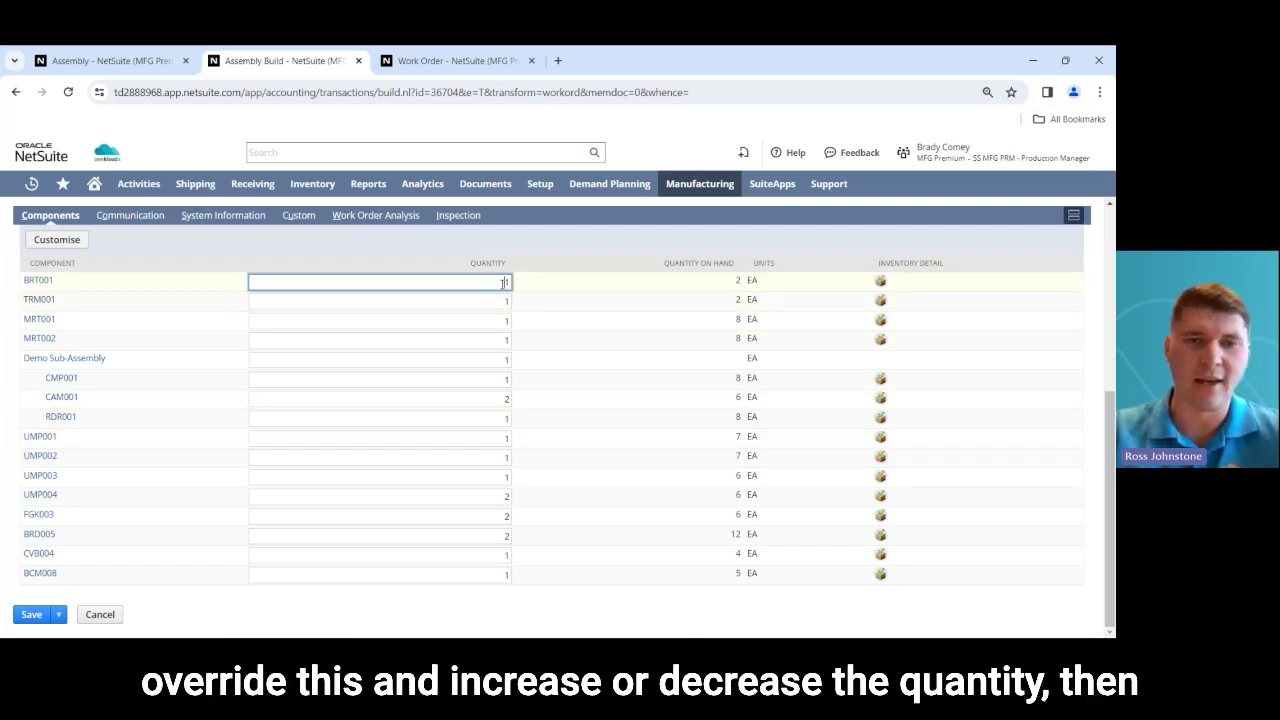
pyautogui.click(537, 238)
pyautogui.scroll(4, 274, 334)
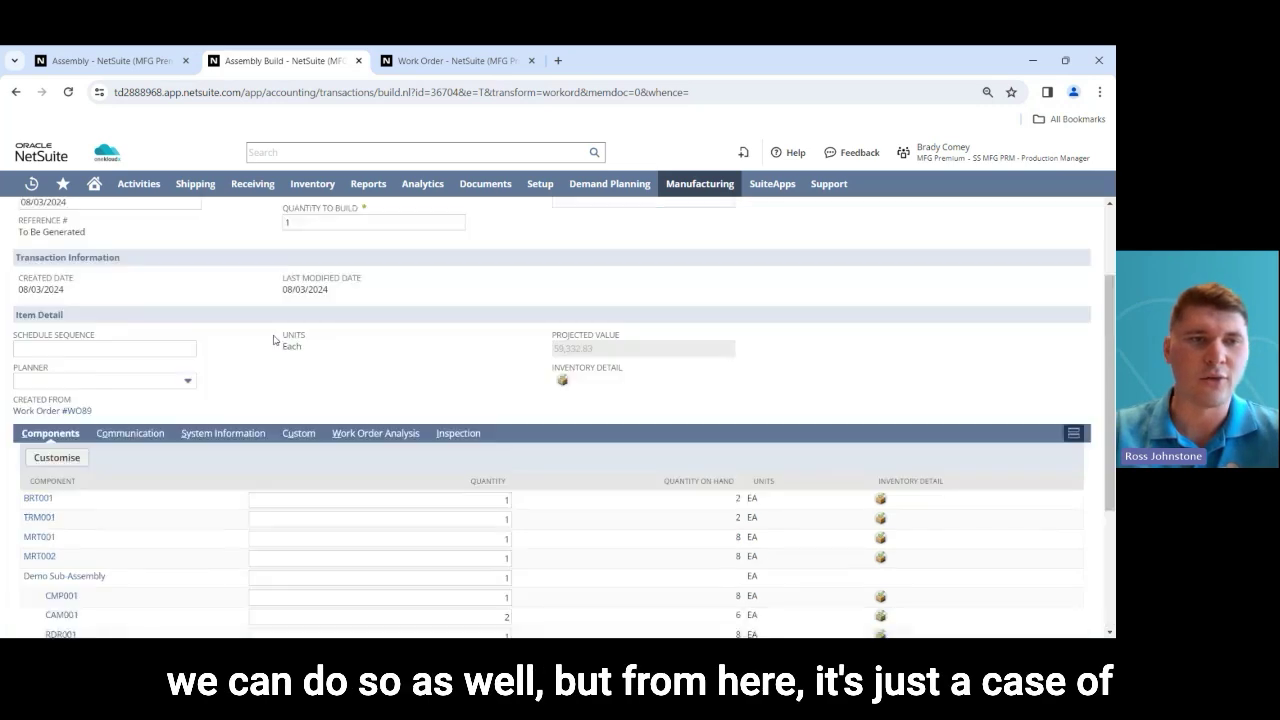
pyautogui.scroll(-3, 344, 437)
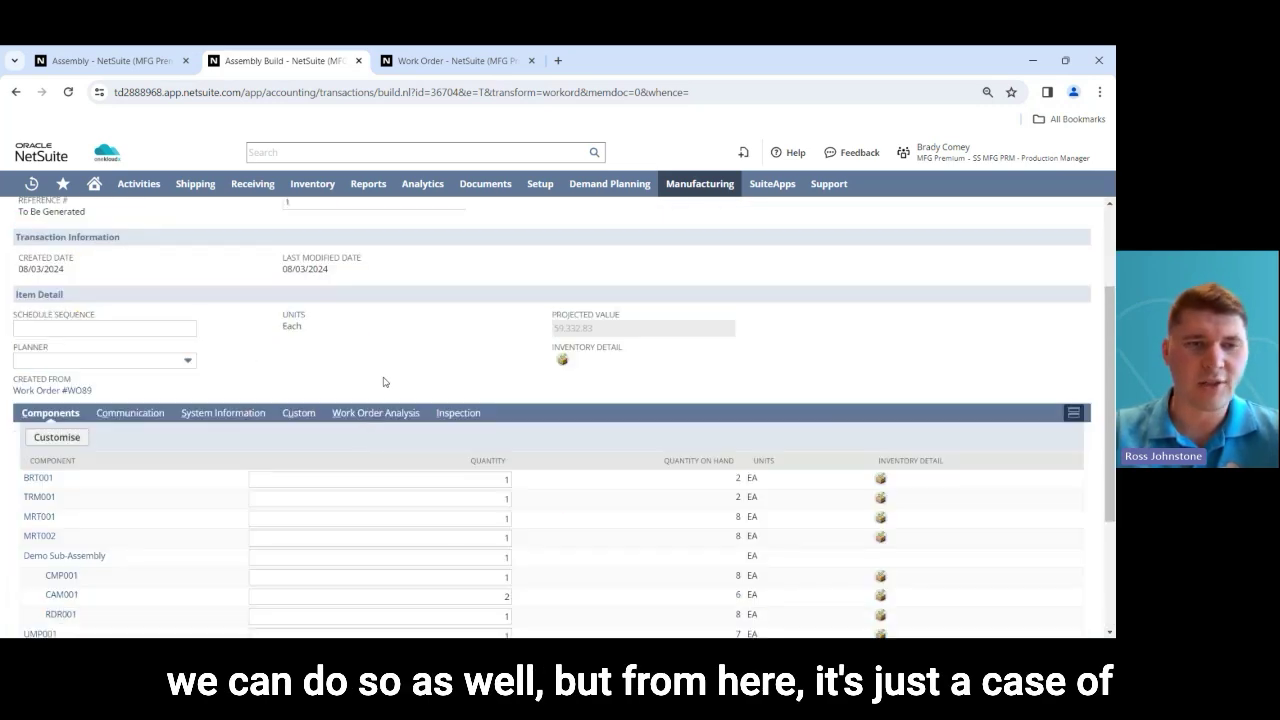
pyautogui.scroll(-1, 440, 356)
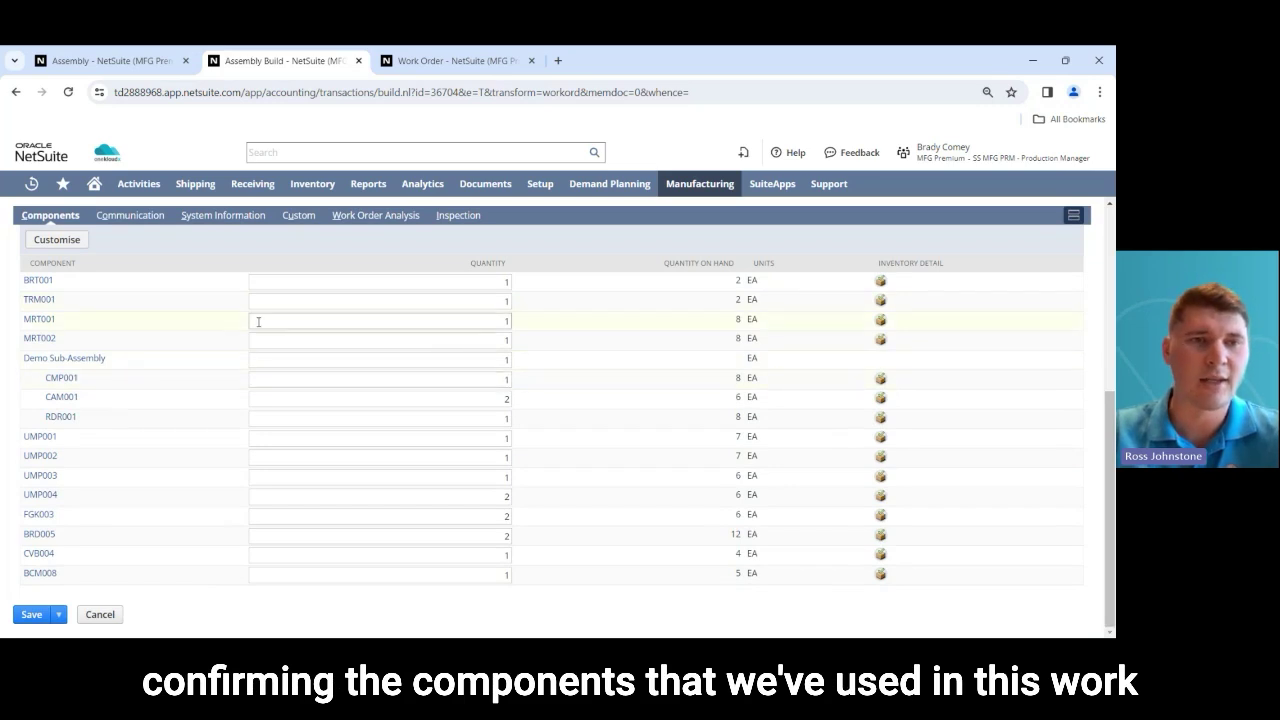
pyautogui.scroll(6, 258, 321)
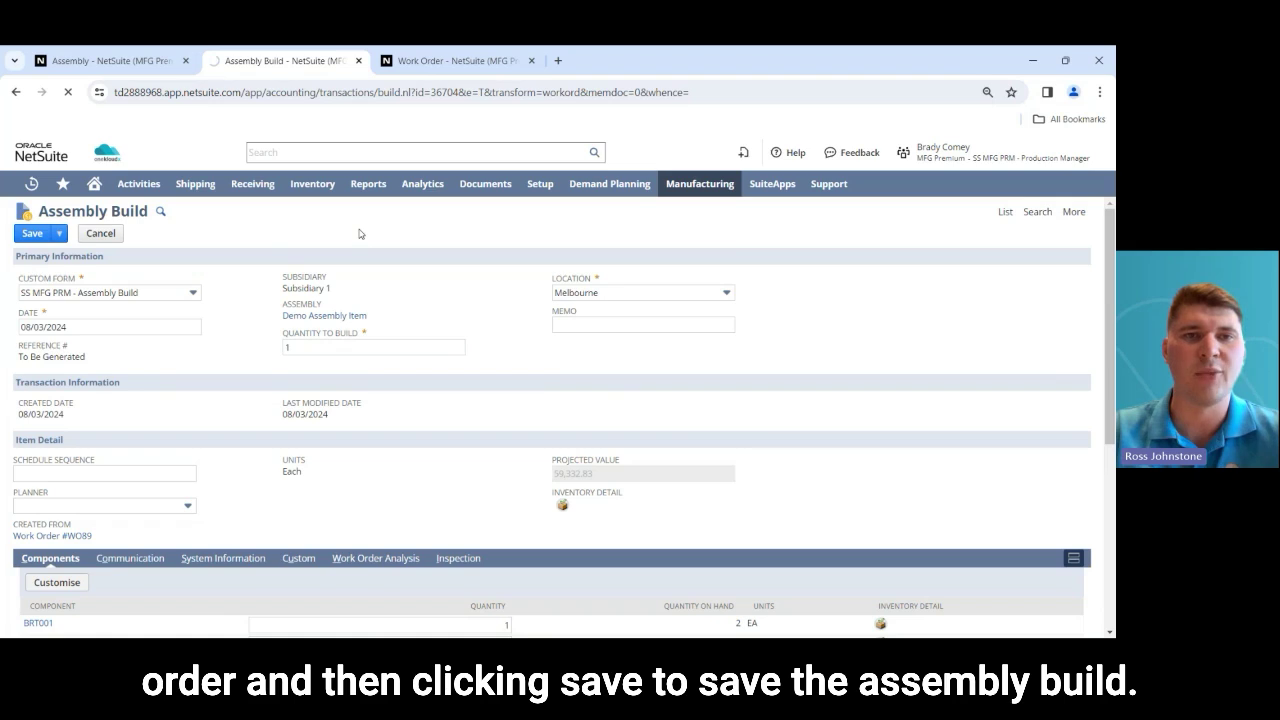
# Start a component issue from the WIP work order, with 10 as the starting operation
pyautogui.click(405, 60)
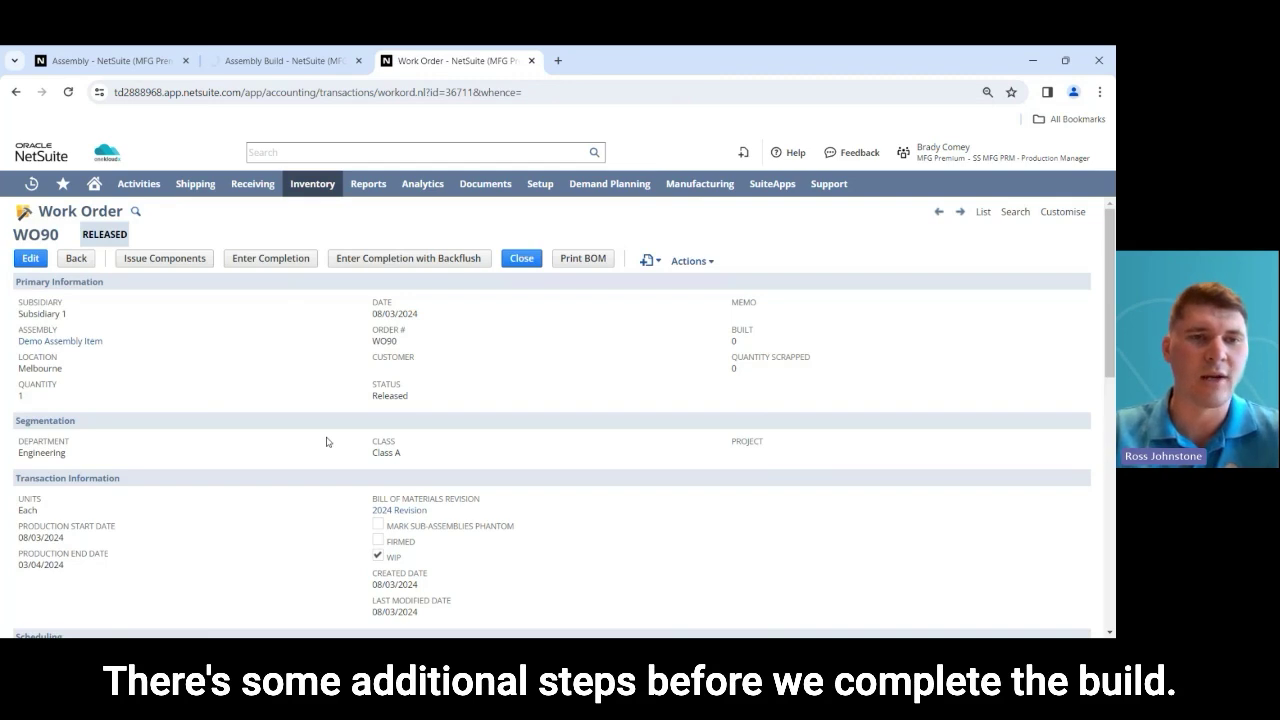
pyautogui.click(165, 259)
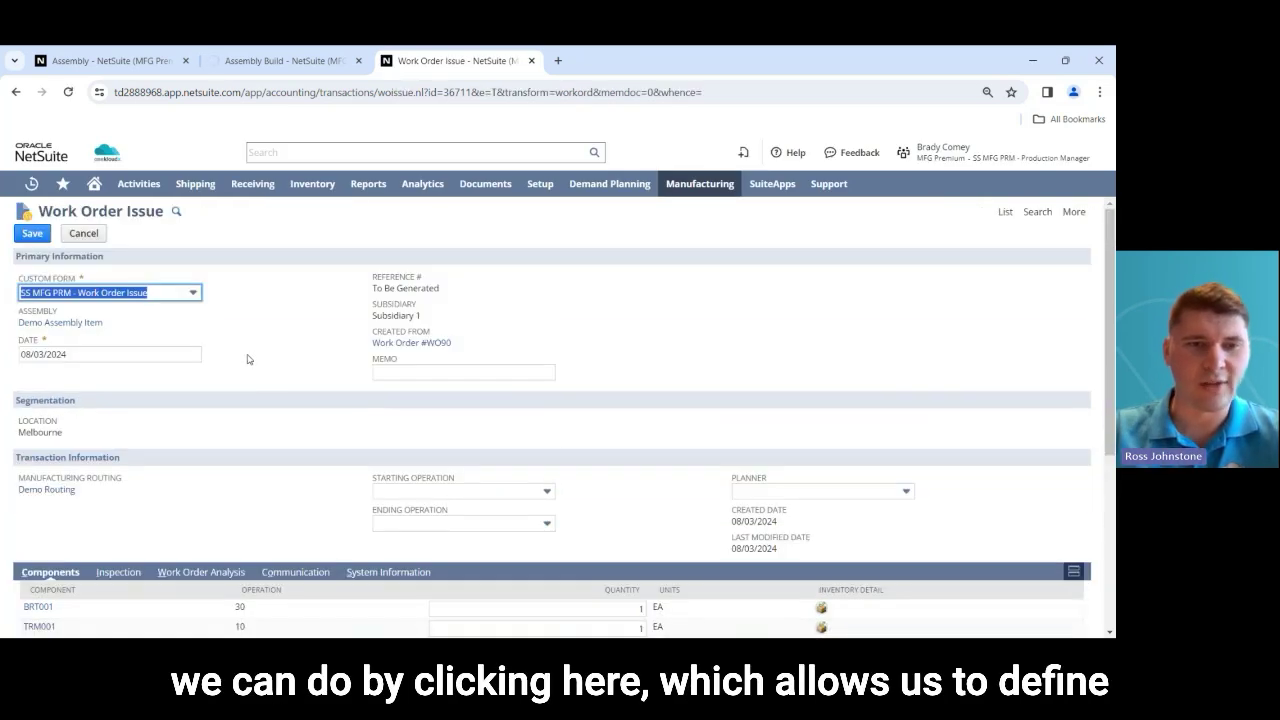
pyautogui.click(500, 492)
pyautogui.click(505, 522)
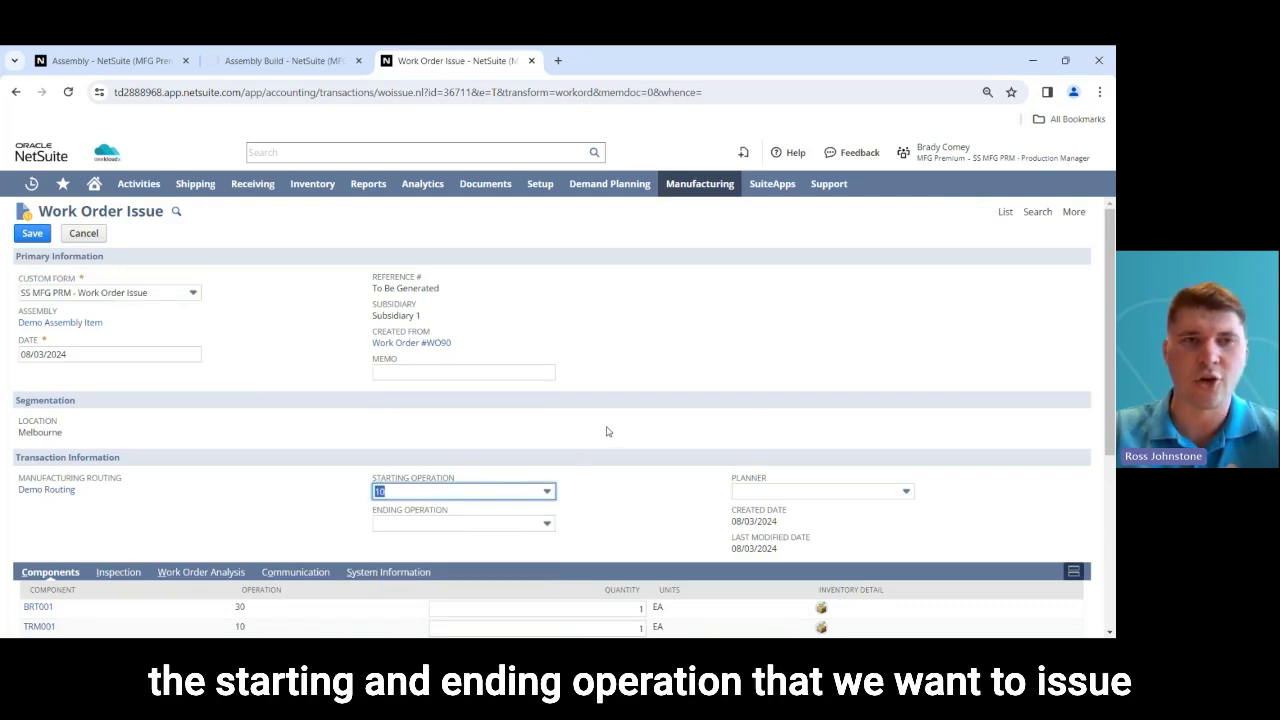
# Set the ending operation of the component issue to 10 and review which components it includes
pyautogui.scroll(-2, 606, 431)
pyautogui.click(484, 380)
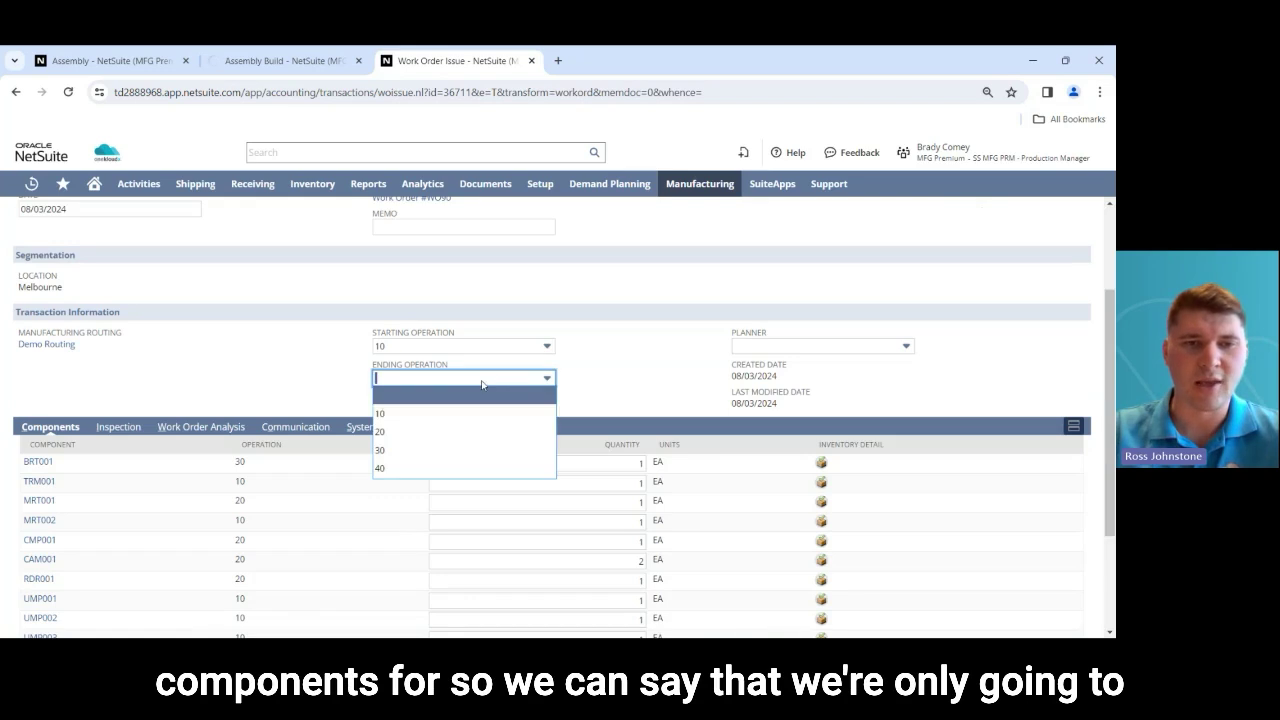
pyautogui.click(473, 413)
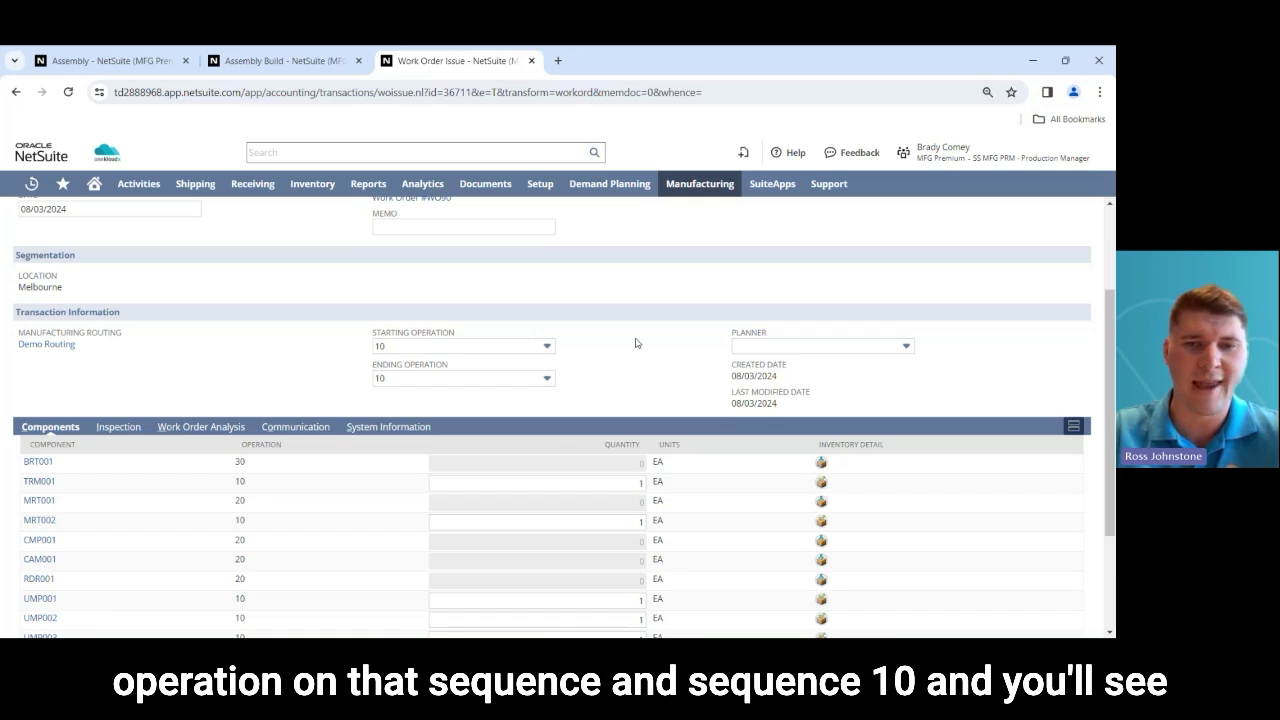
pyautogui.scroll(-2, 635, 343)
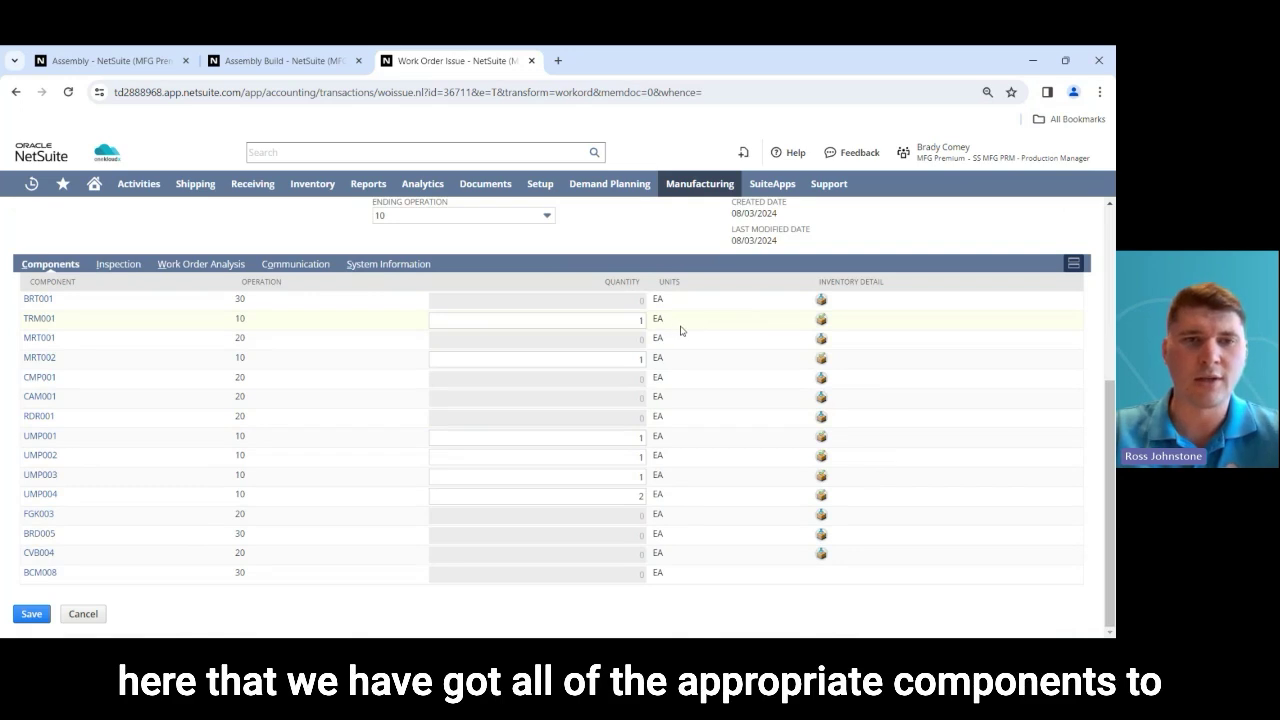
pyautogui.scroll(2, 680, 330)
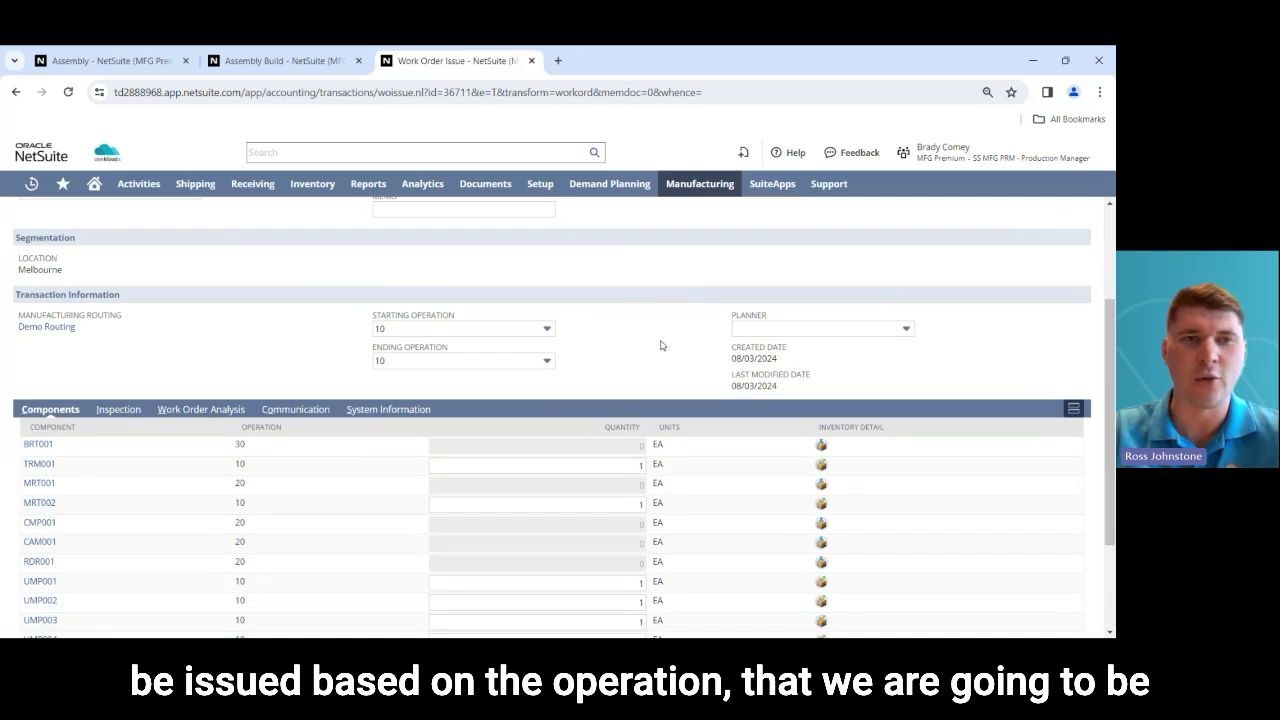
# Set the ending operation of the component issue to 40 and review the quantities for all components
pyautogui.click(471, 362)
pyautogui.click(470, 451)
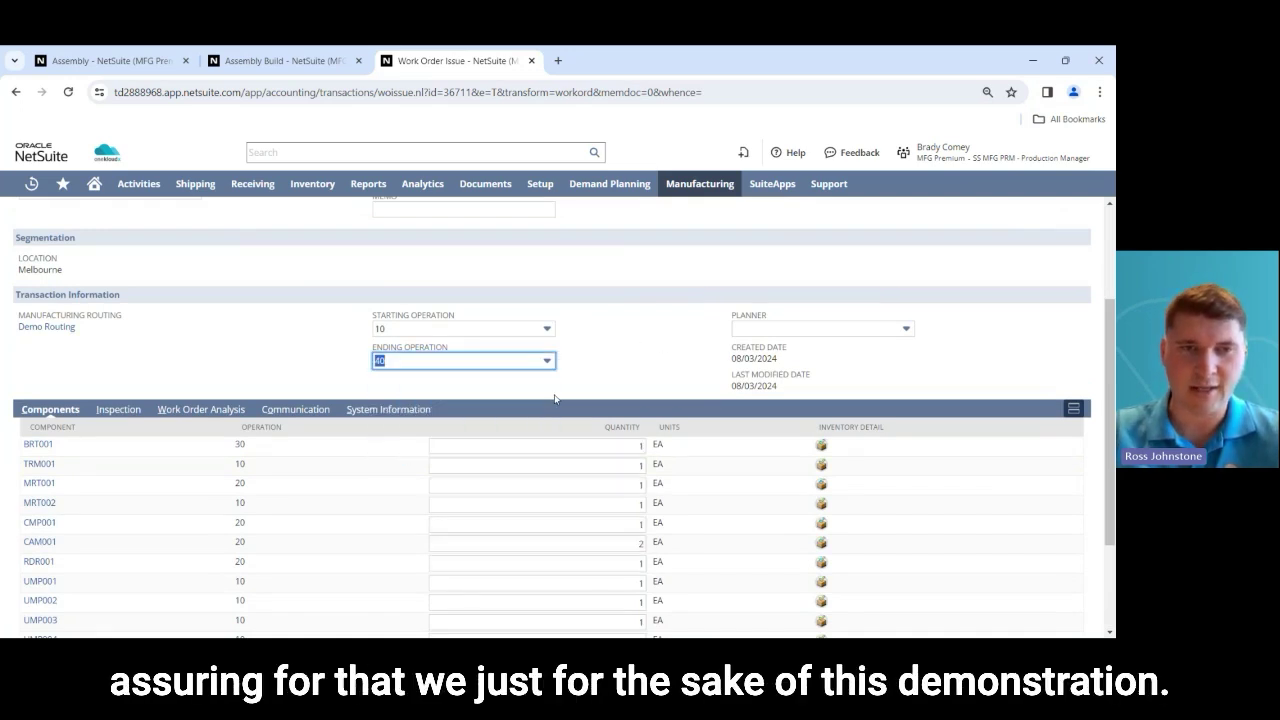
pyautogui.click(626, 354)
pyautogui.scroll(-2, 657, 284)
pyautogui.scroll(1, 657, 285)
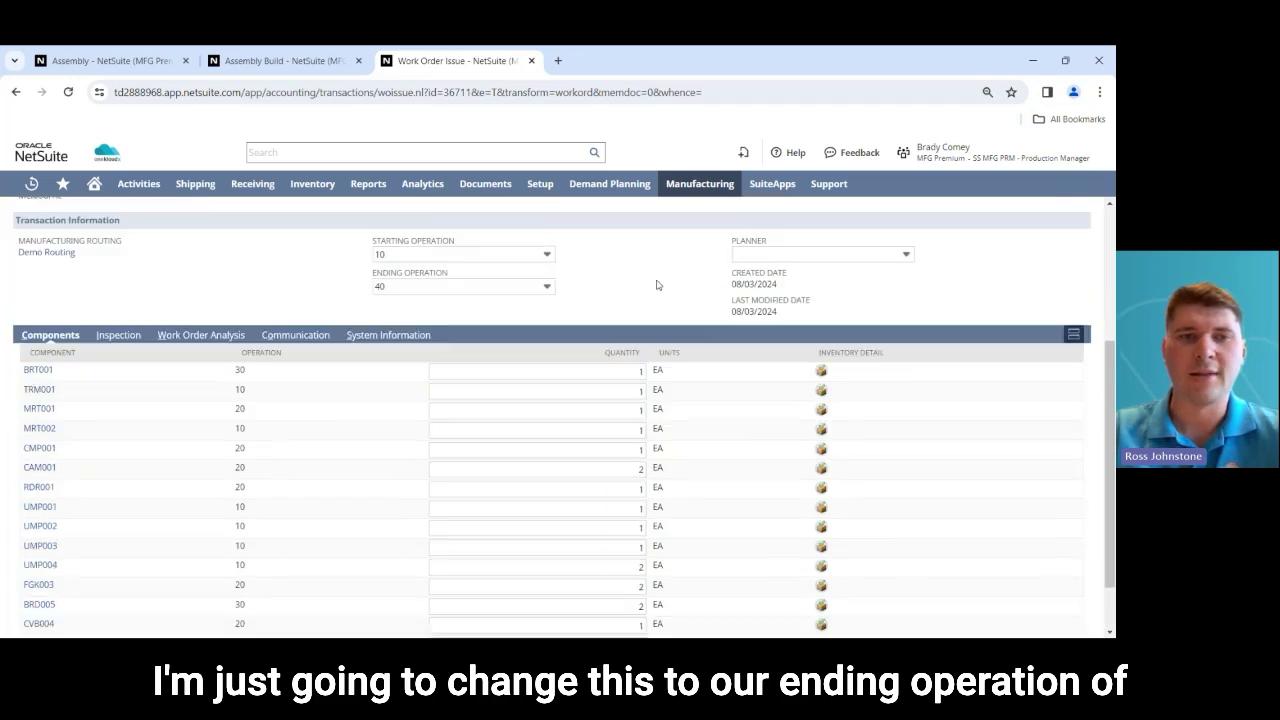
pyautogui.scroll(-2, 657, 285)
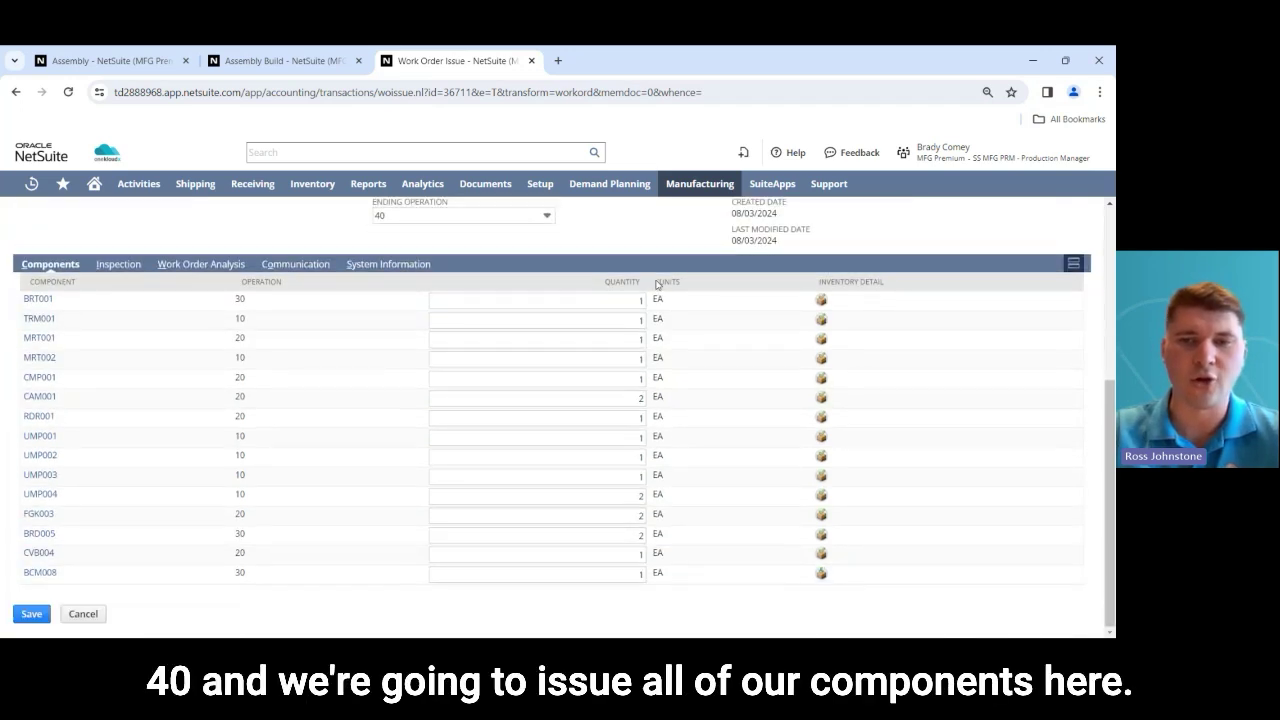
pyautogui.scroll(2, 636, 295)
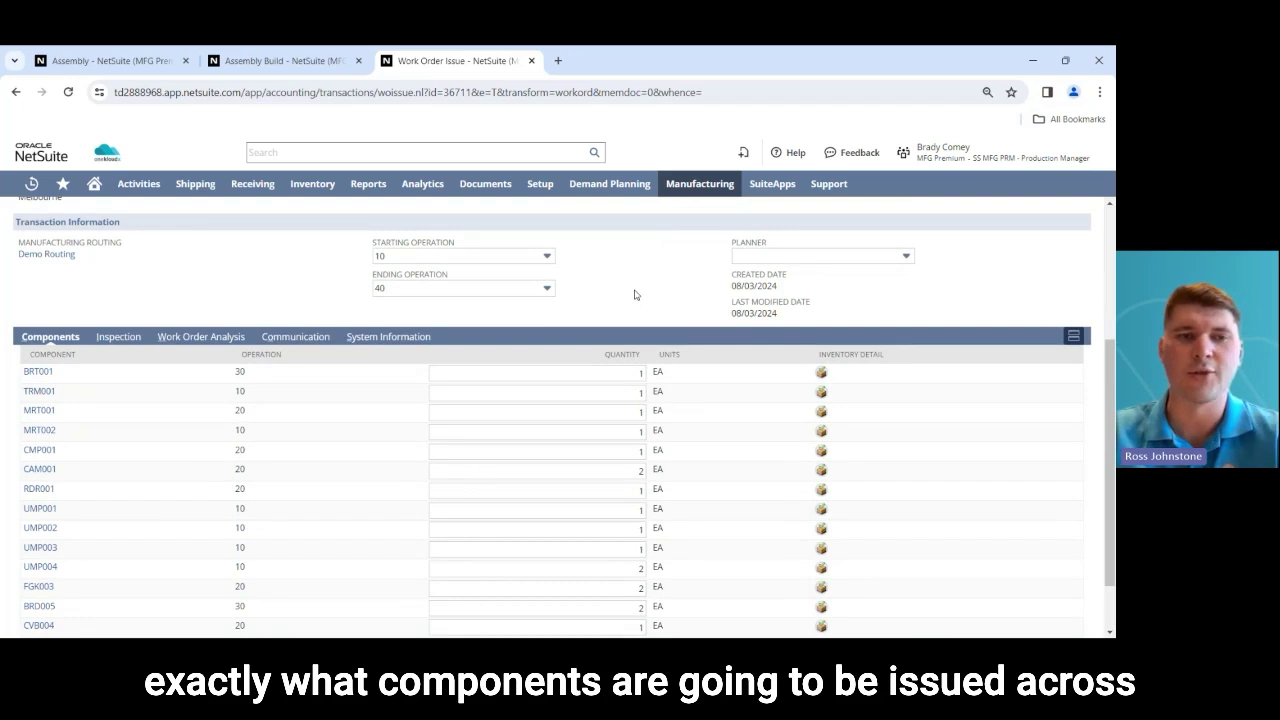
# Assign serial/lot number 564656 to component BCM008 in the work order issue's inventory detail
pyautogui.scroll(5, 634, 295)
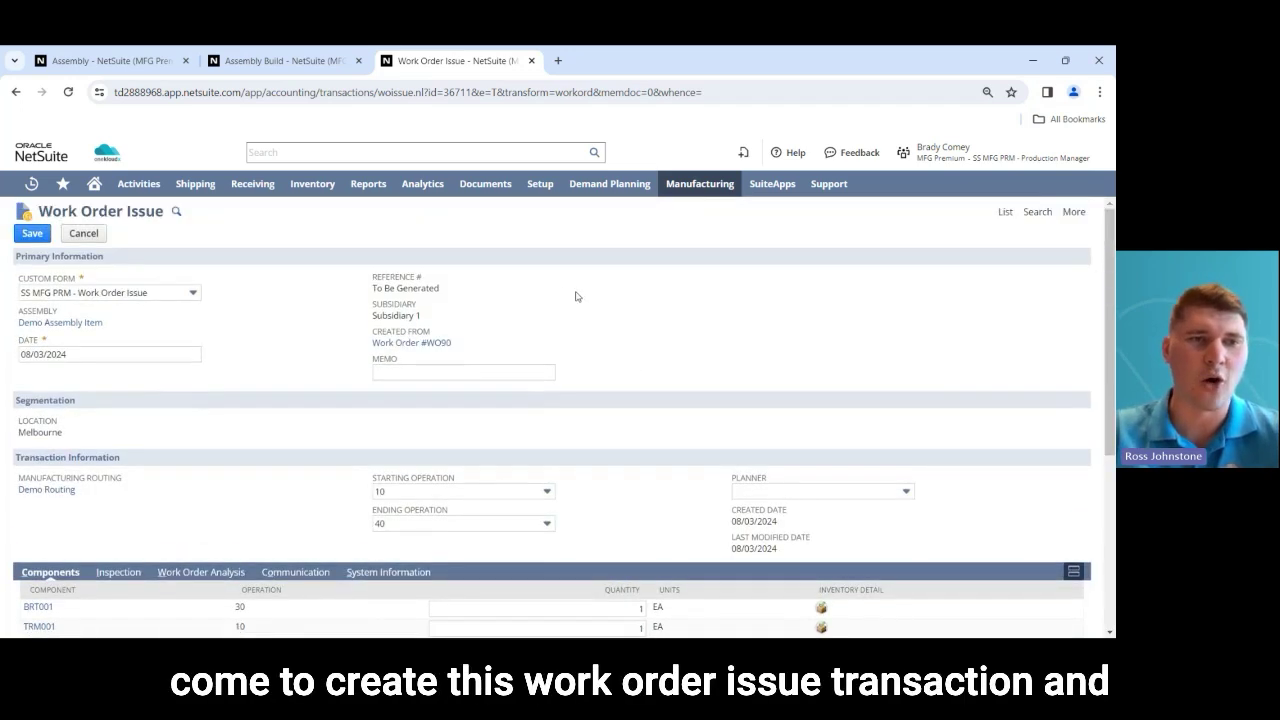
pyautogui.scroll(-3, 648, 337)
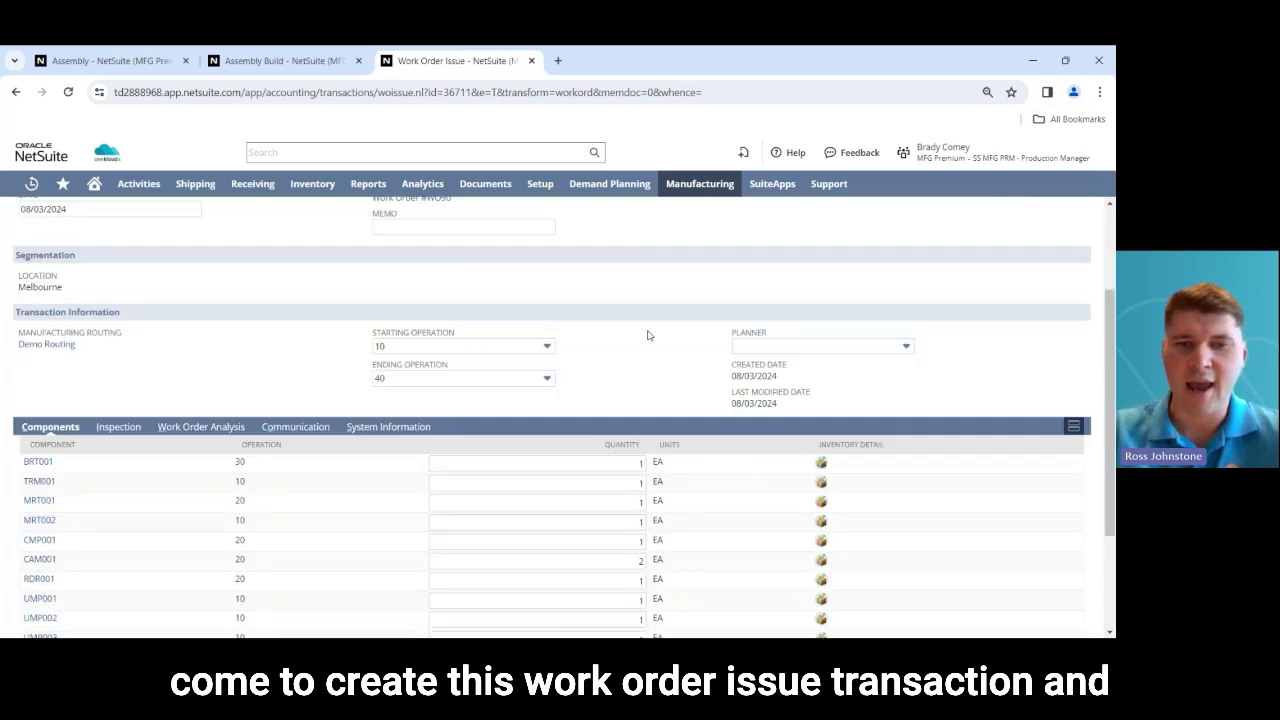
pyautogui.scroll(-2, 648, 330)
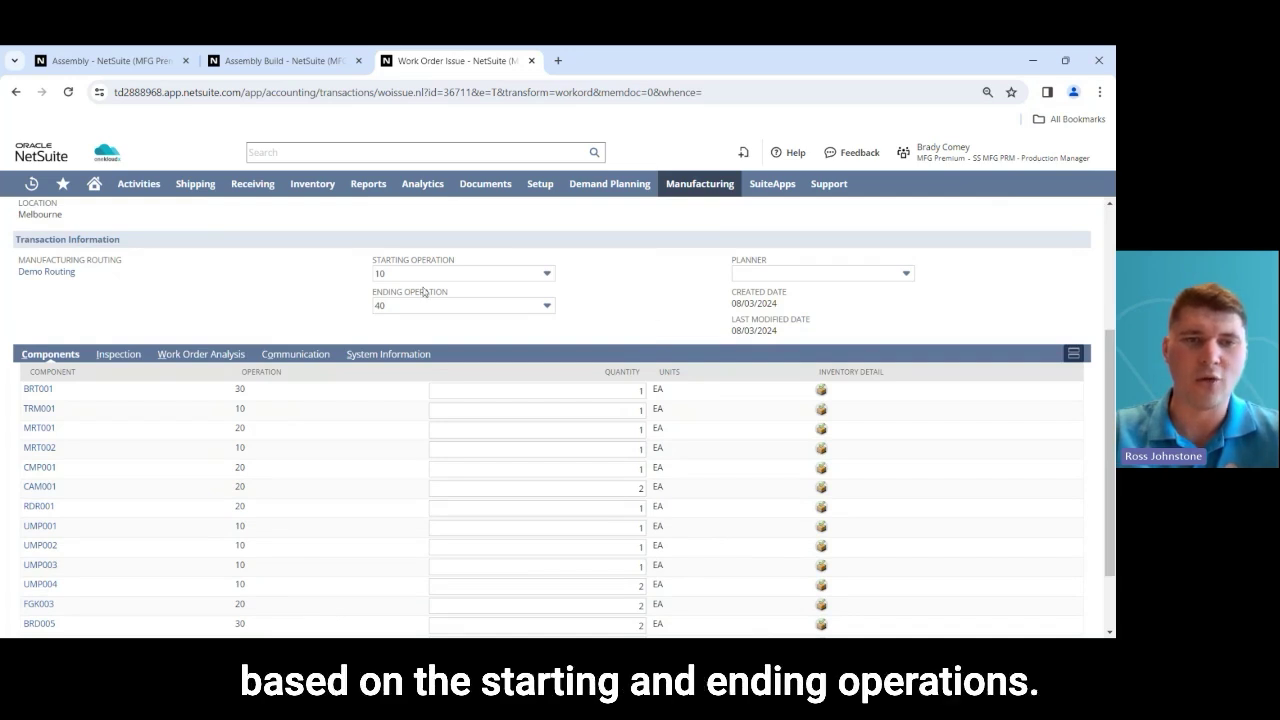
pyautogui.scroll(-2, 652, 339)
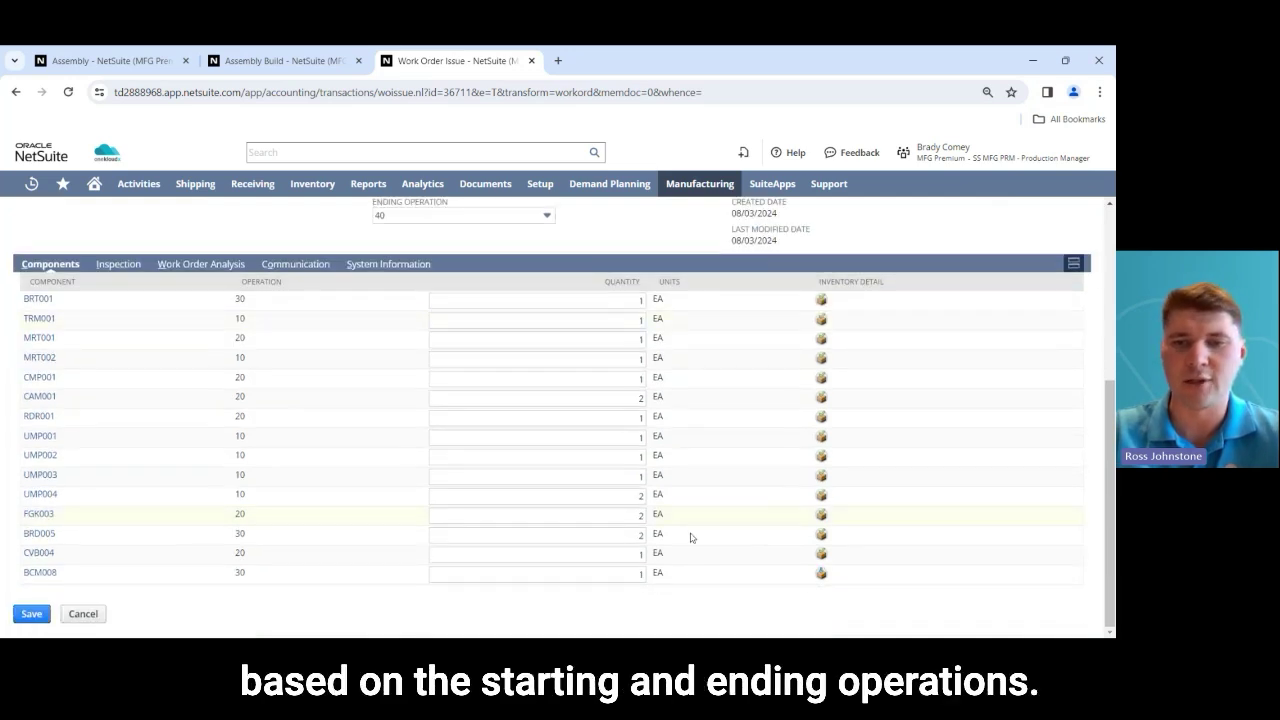
pyautogui.click(821, 576)
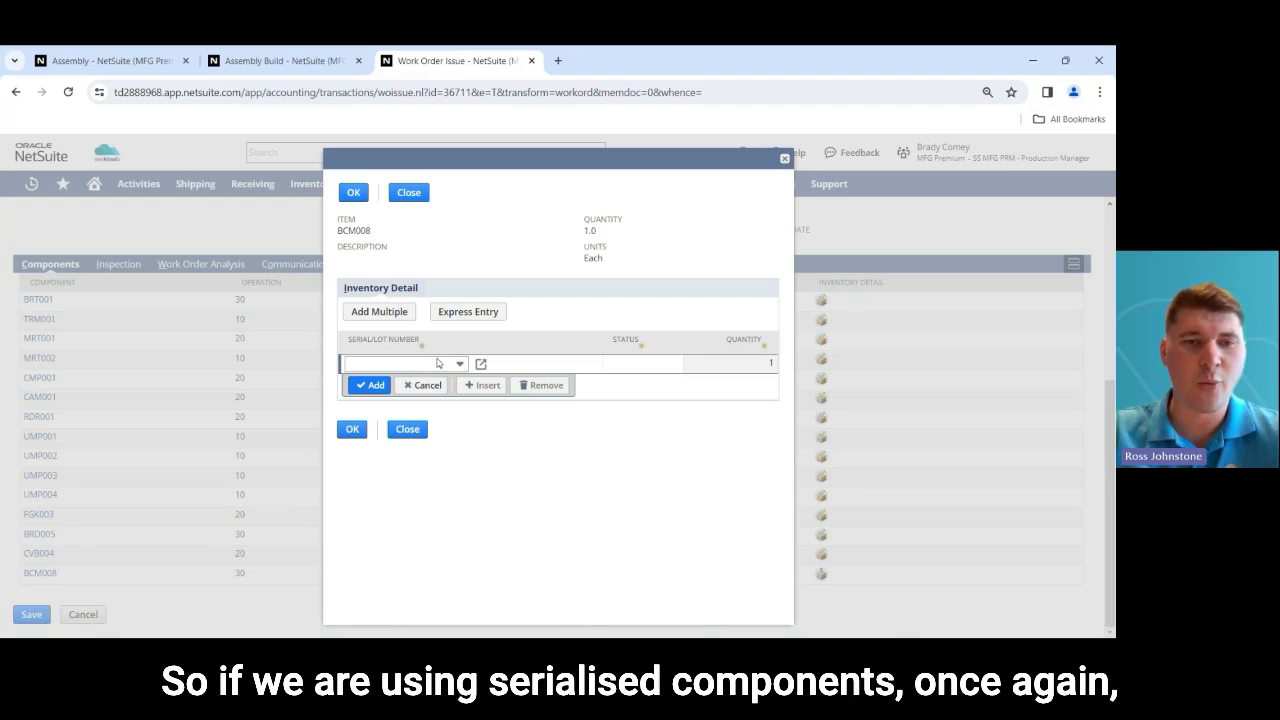
pyautogui.click(440, 364)
pyautogui.click(425, 427)
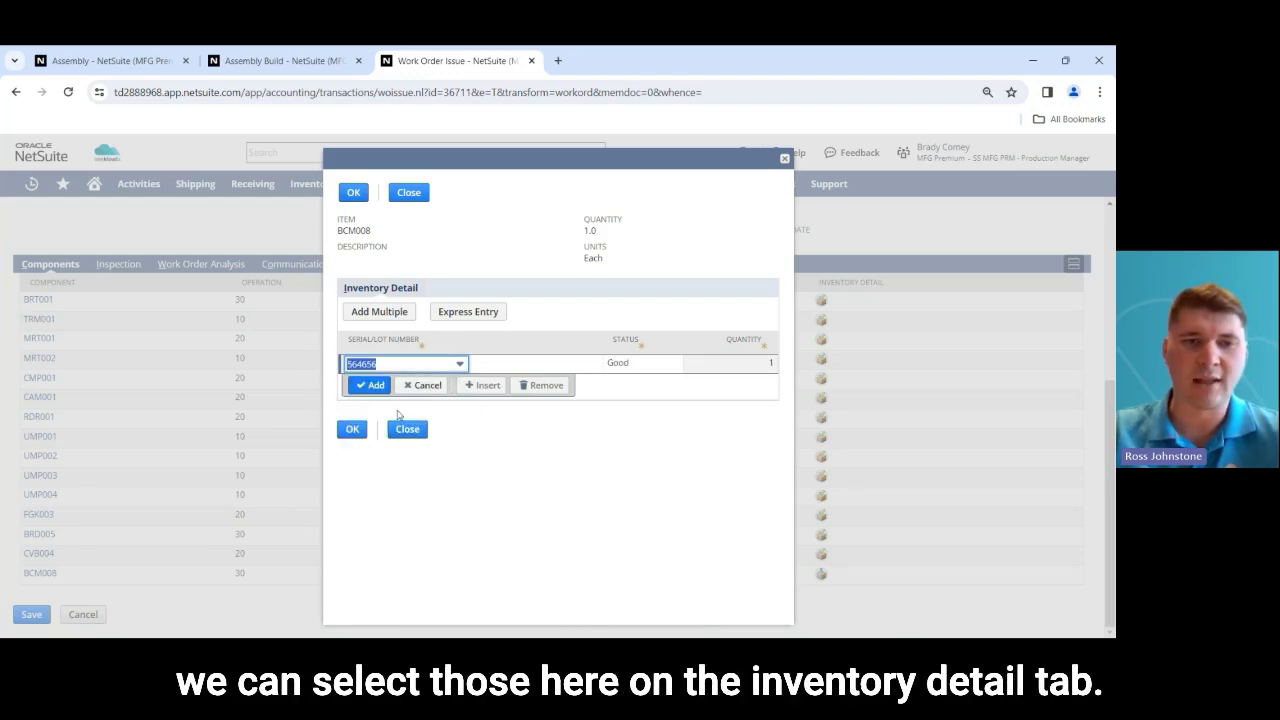
pyautogui.click(369, 384)
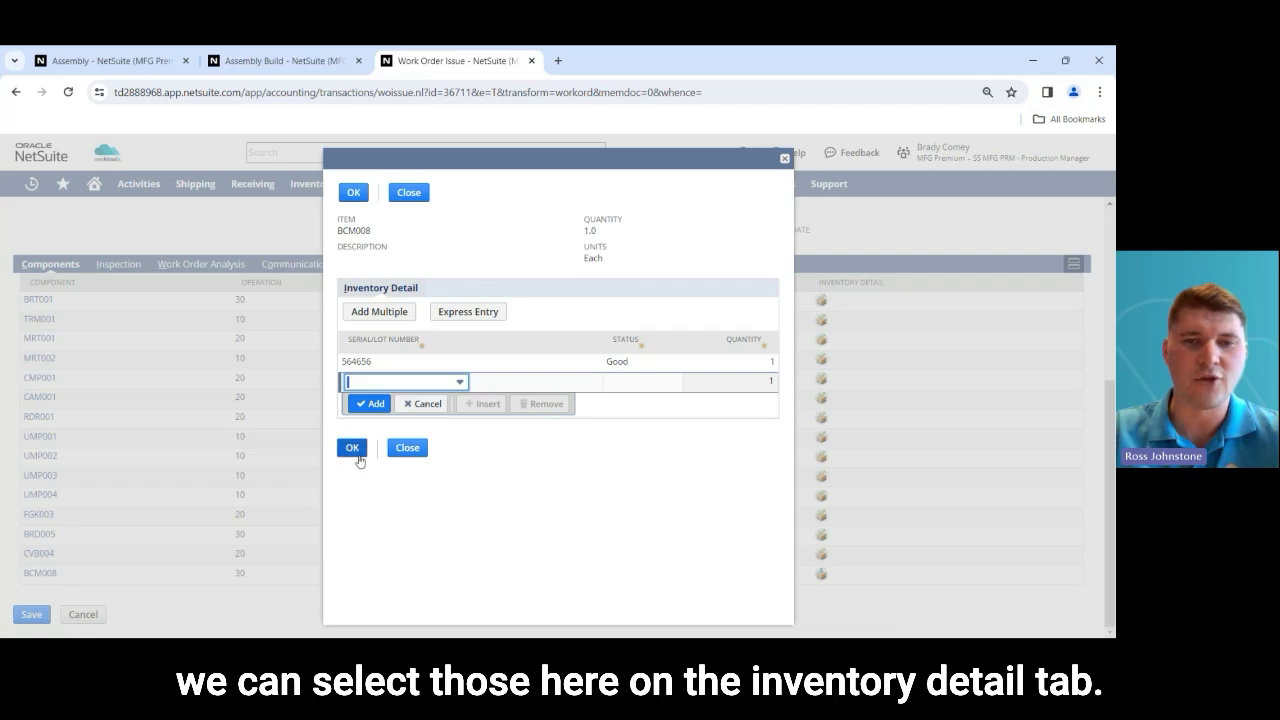
pyautogui.click(352, 447)
# Save the work order issue covering operations 10 to 40
pyautogui.scroll(3, 305, 439)
pyautogui.scroll(1, 305, 439)
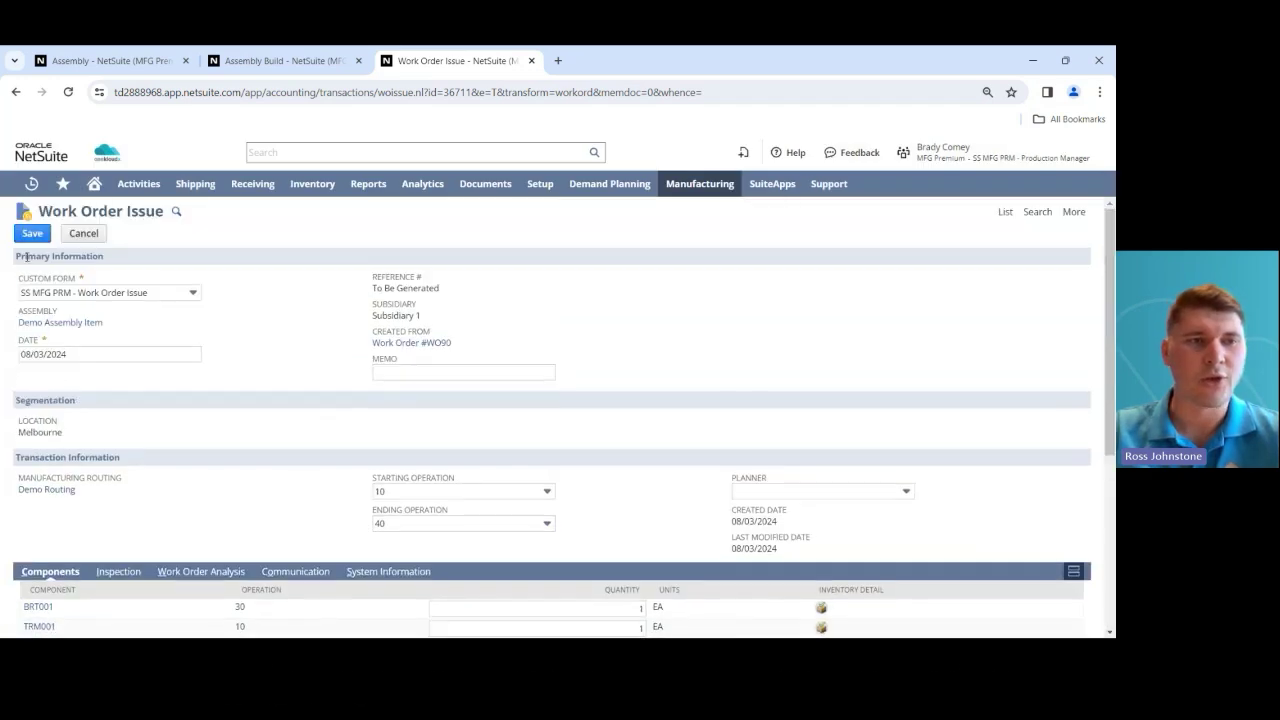
pyautogui.click(32, 233)
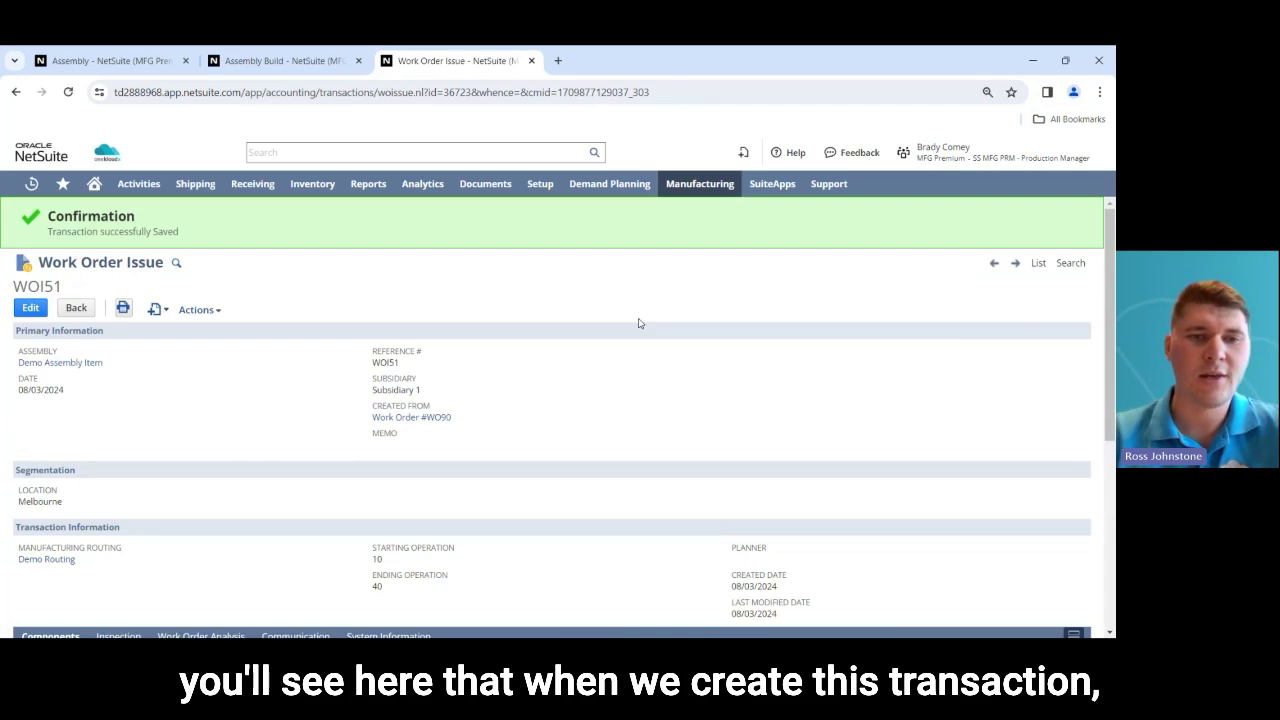
# Review the GL impact of the saved work order issue and return to the issue record
pyautogui.click(180, 310)
pyautogui.click(198, 323)
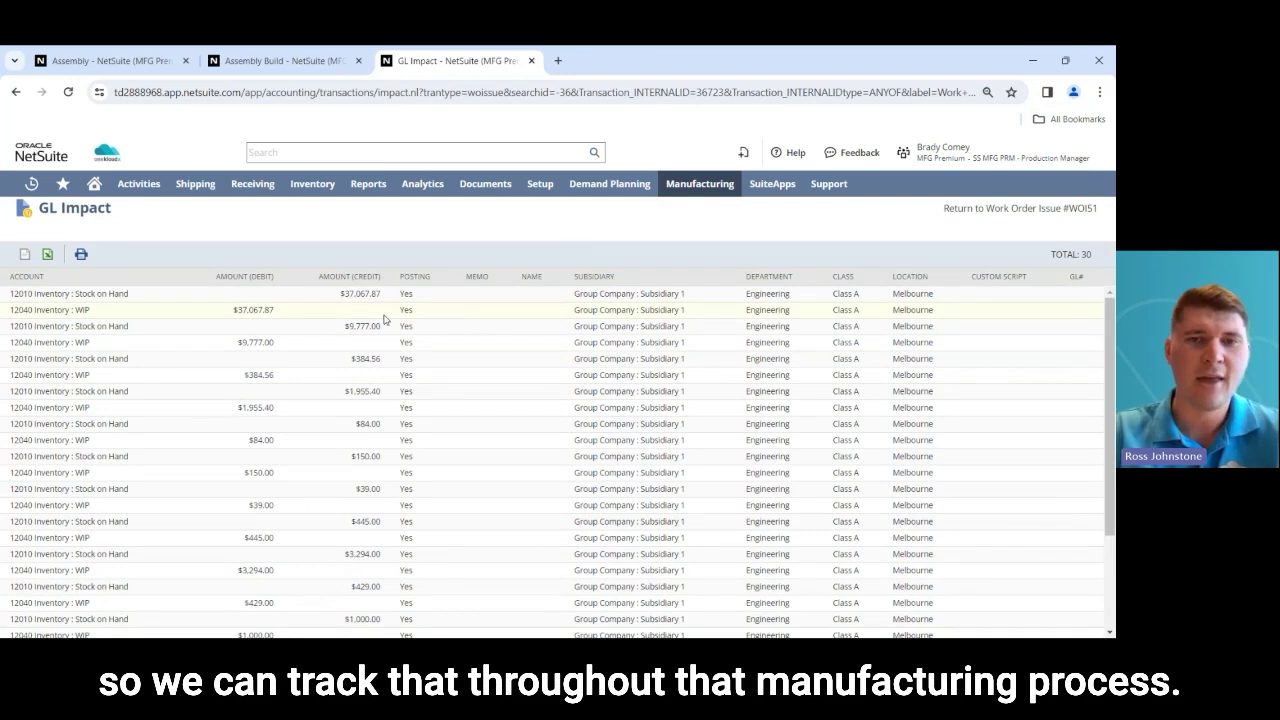
pyautogui.click(16, 94)
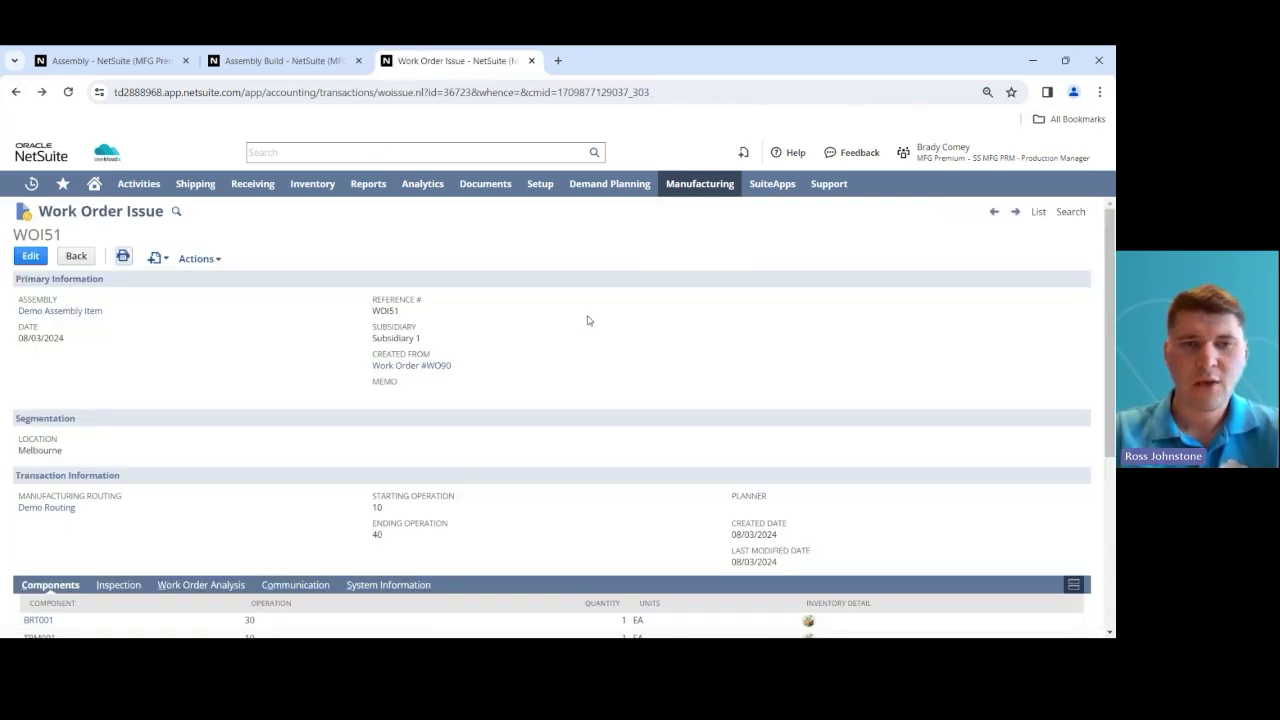
# Open the work order behind the issue and check its related build records and its item list
pyautogui.click(438, 366)
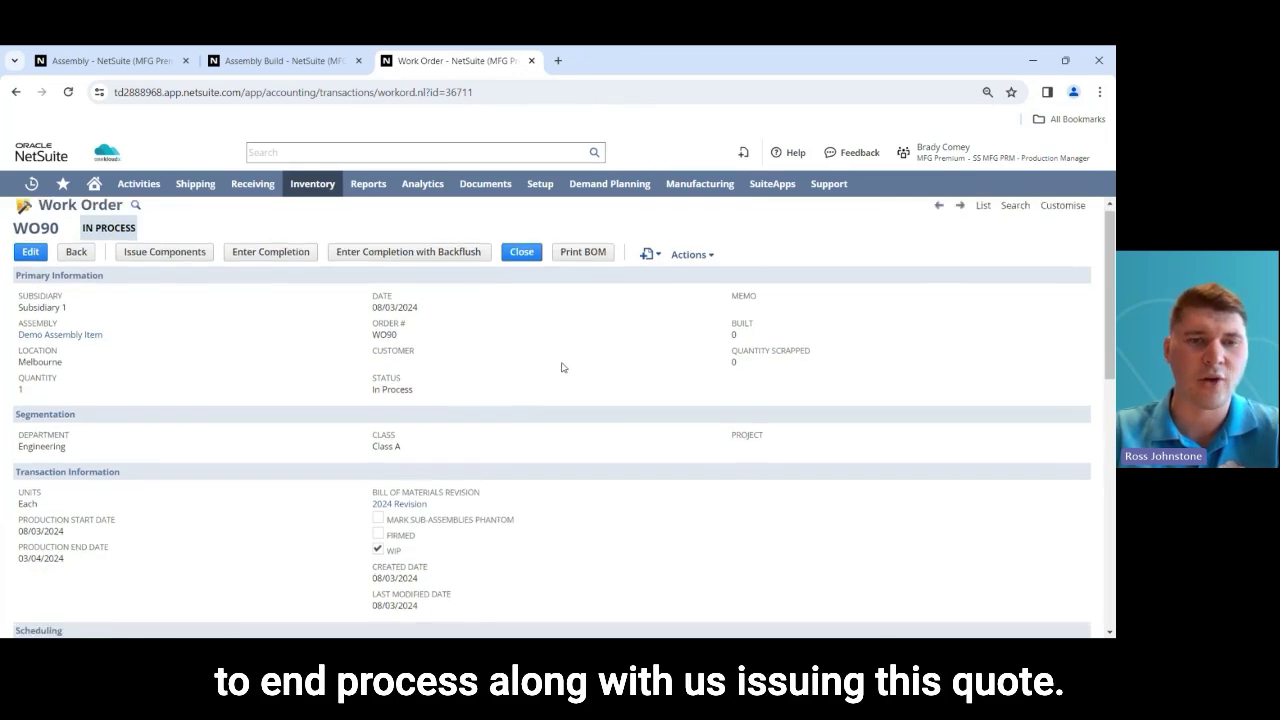
pyautogui.scroll(-3, 562, 367)
pyautogui.click(566, 456)
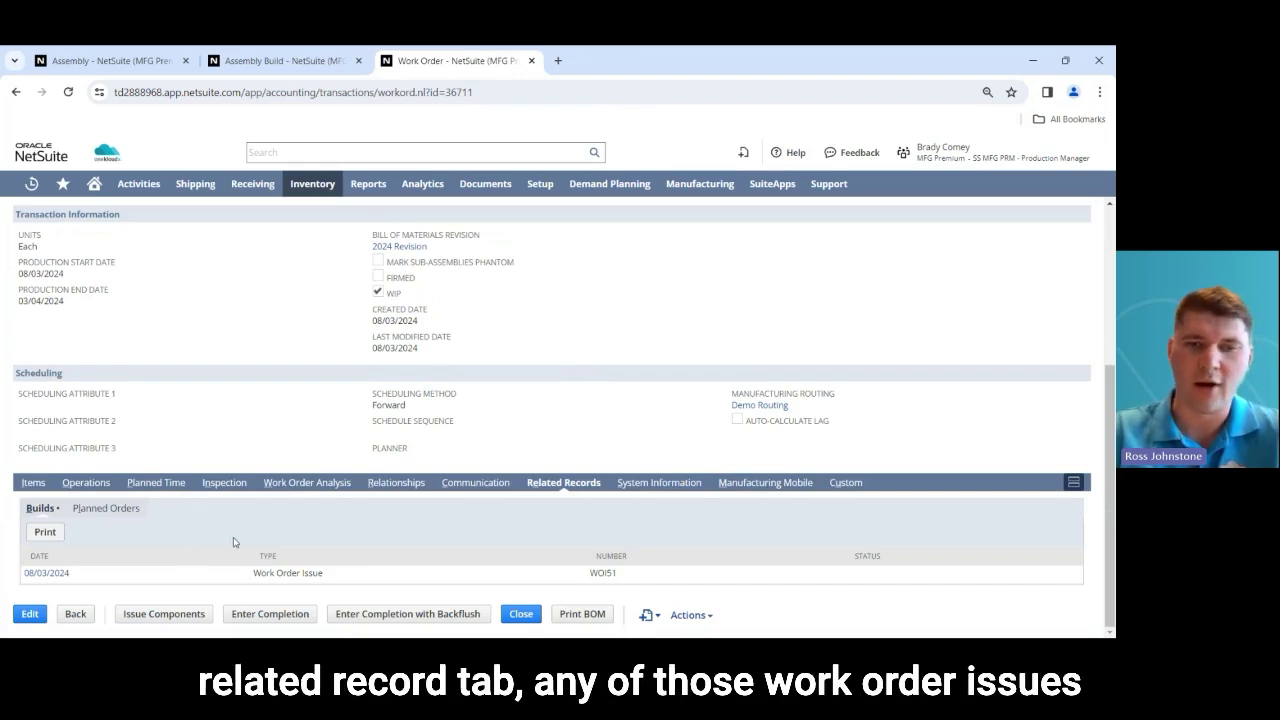
pyautogui.click(33, 482)
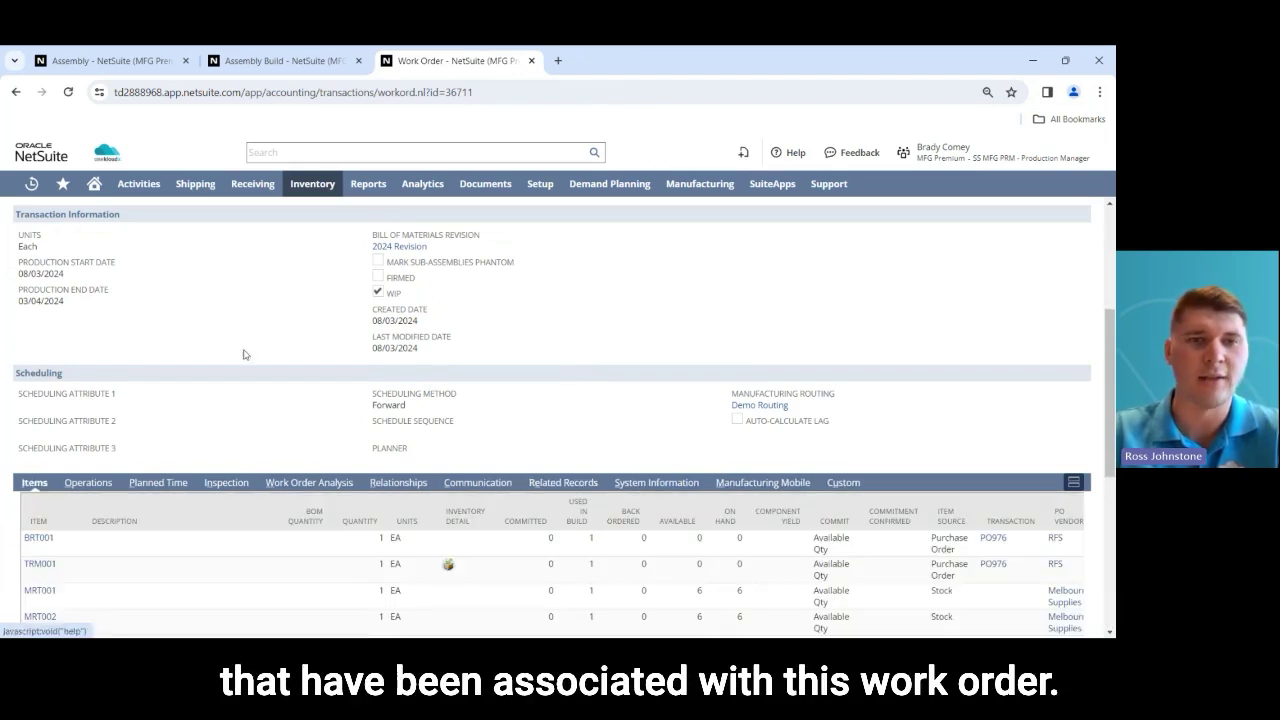
pyautogui.scroll(2, 250, 340)
pyautogui.scroll(1, 270, 320)
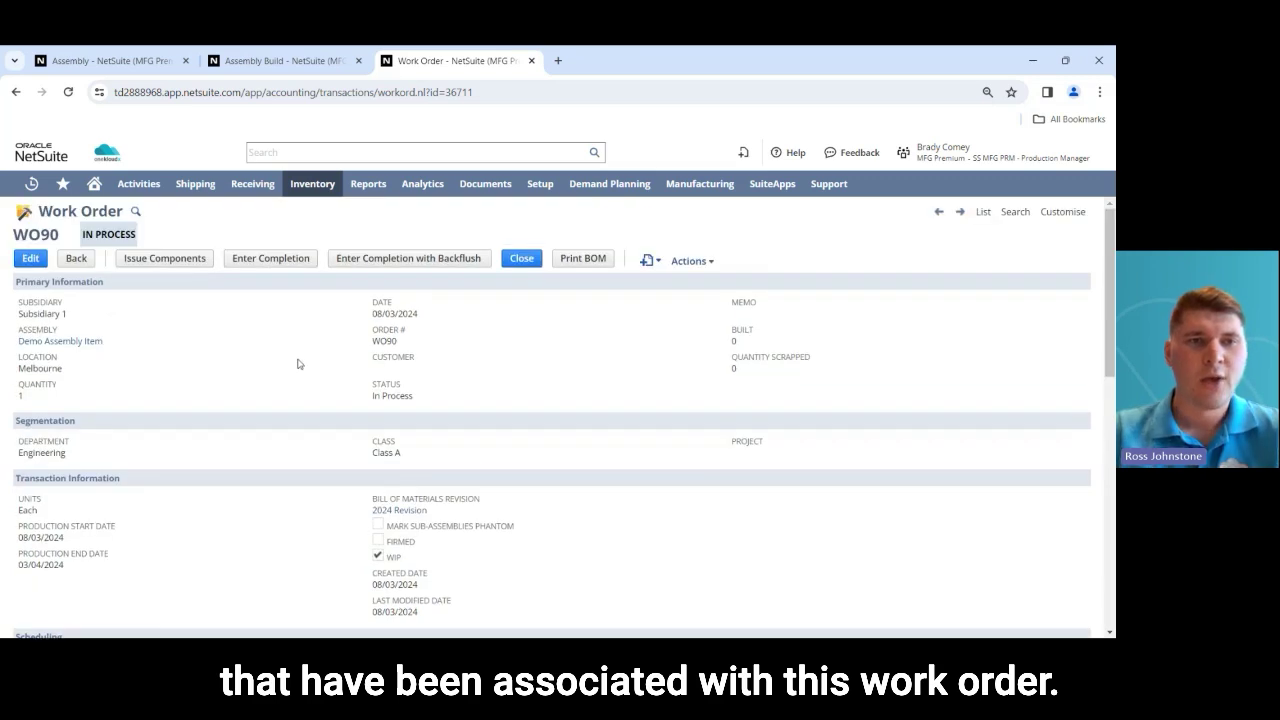
# Start a completion from the WIP work order with starting operation 10 and ending operation 40
pyautogui.click(270, 258)
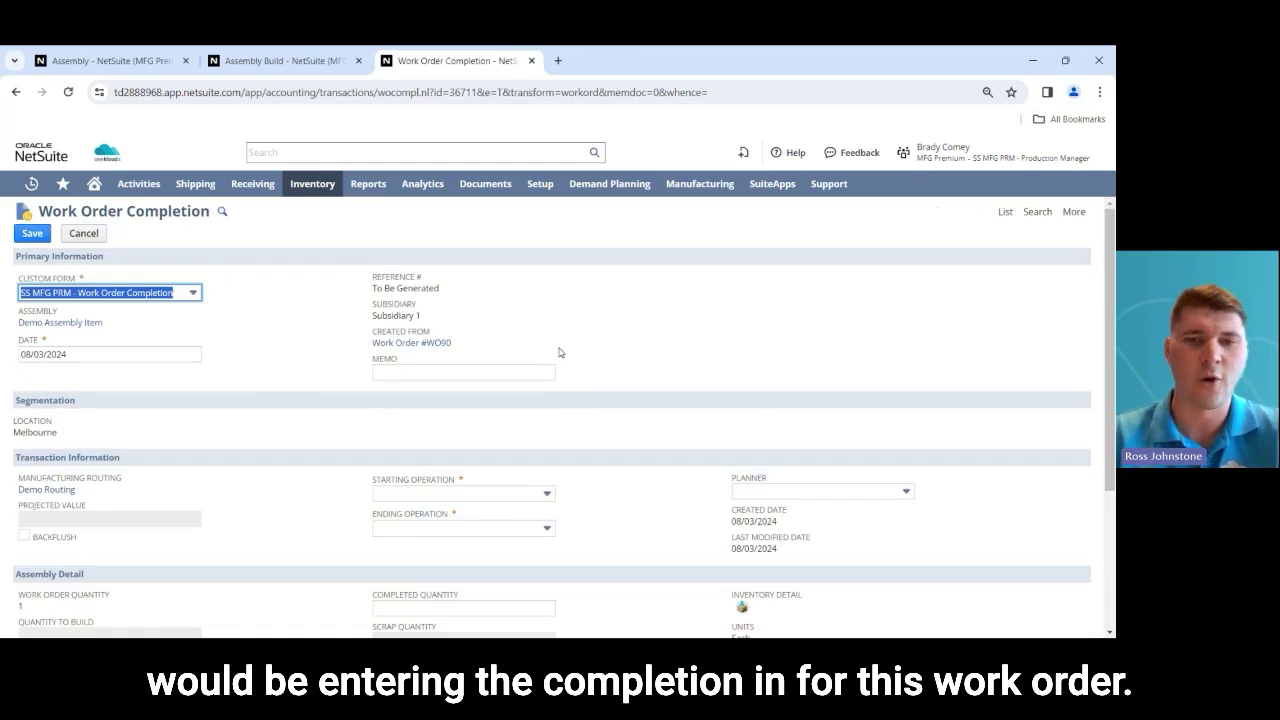
pyautogui.click(622, 344)
pyautogui.scroll(-1, 626, 343)
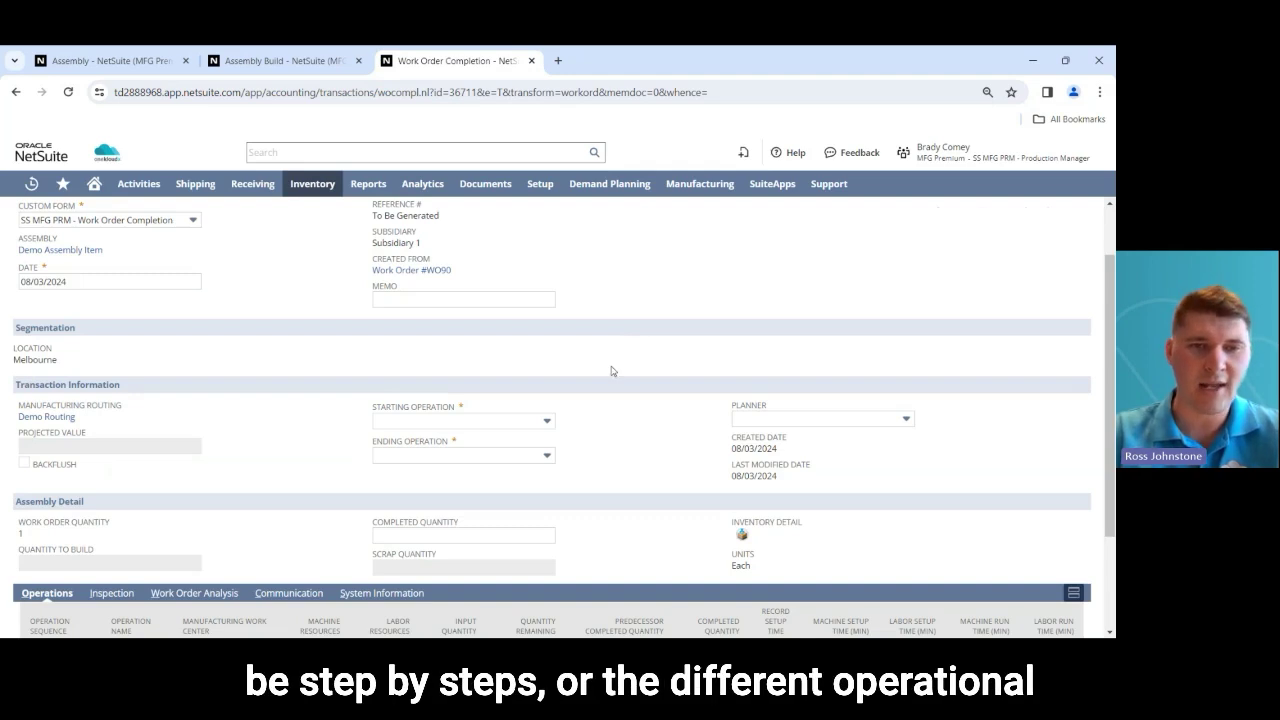
pyautogui.click(466, 422)
pyautogui.click(440, 456)
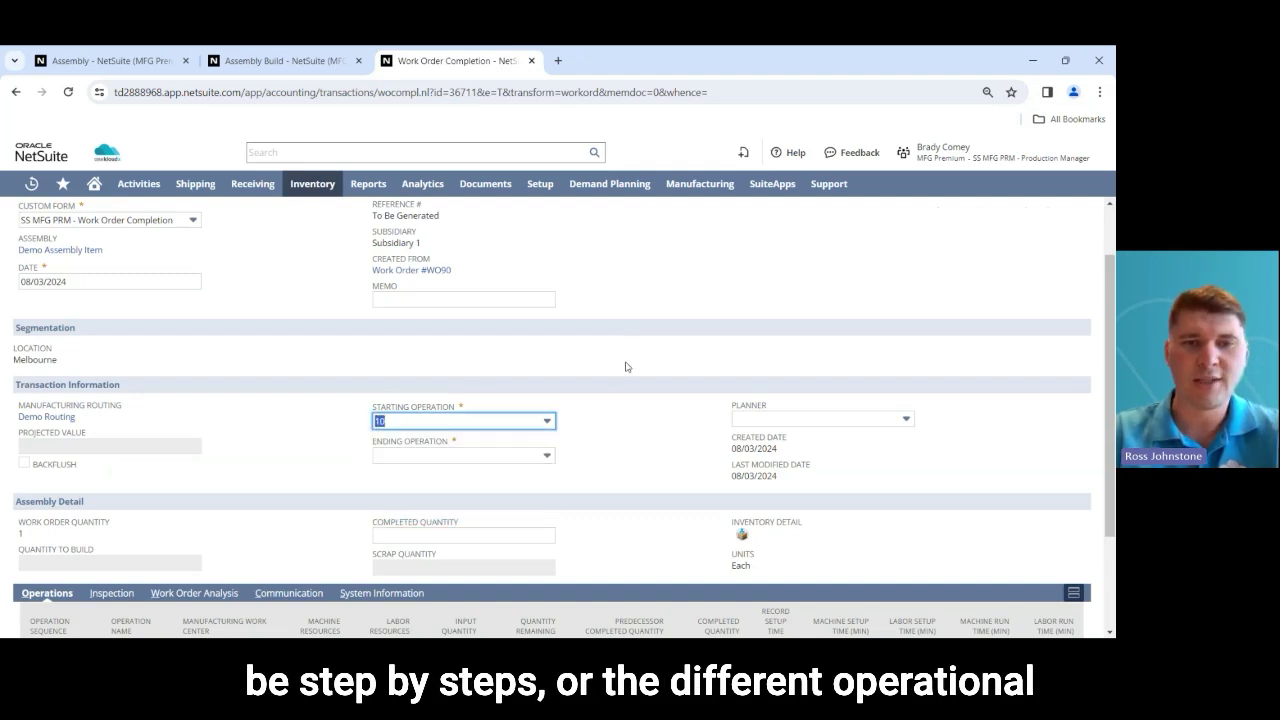
pyautogui.scroll(-2, 609, 363)
pyautogui.click(480, 314)
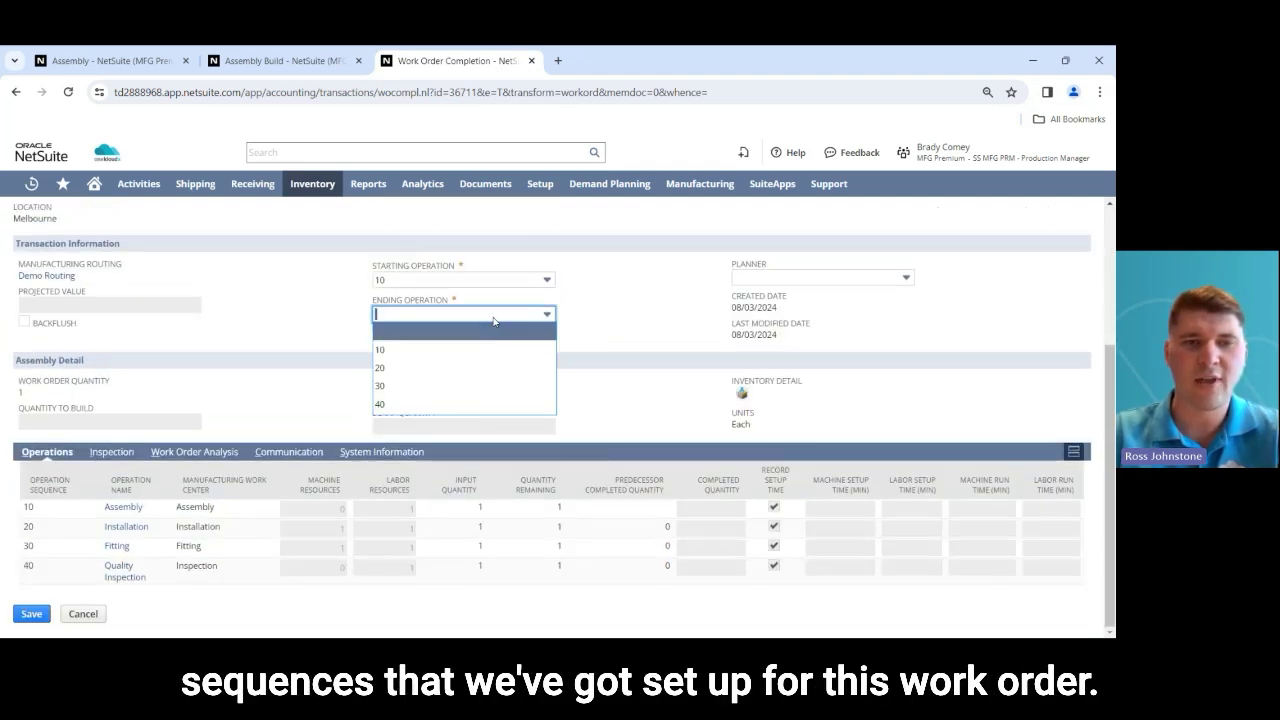
pyautogui.click(490, 404)
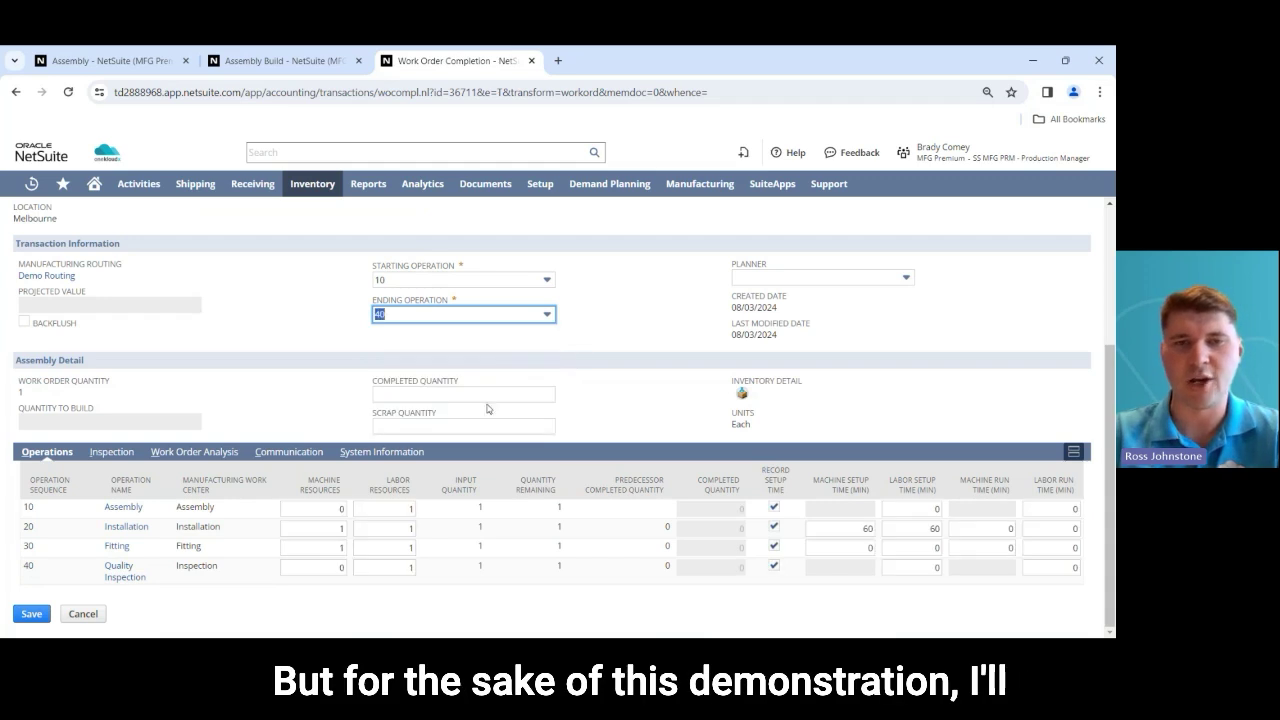
# Set the completed quantity of the work order completion to 1
pyautogui.click(742, 394)
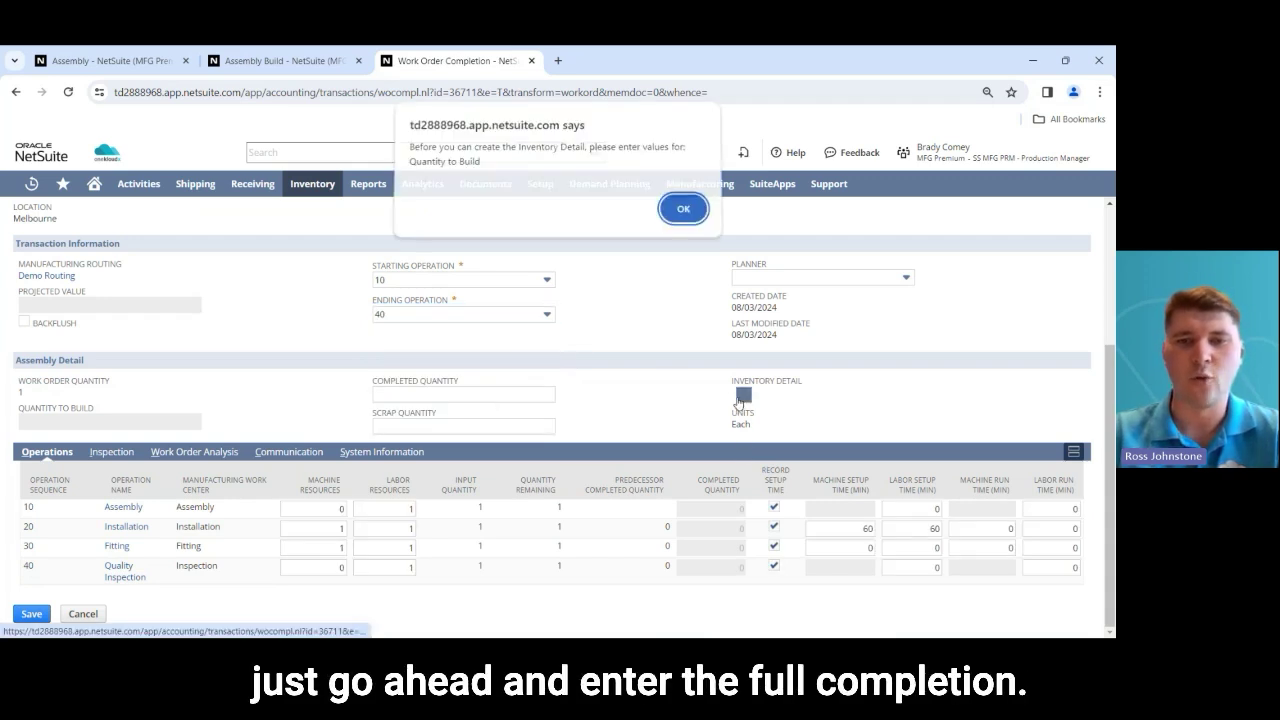
pyautogui.click(682, 213)
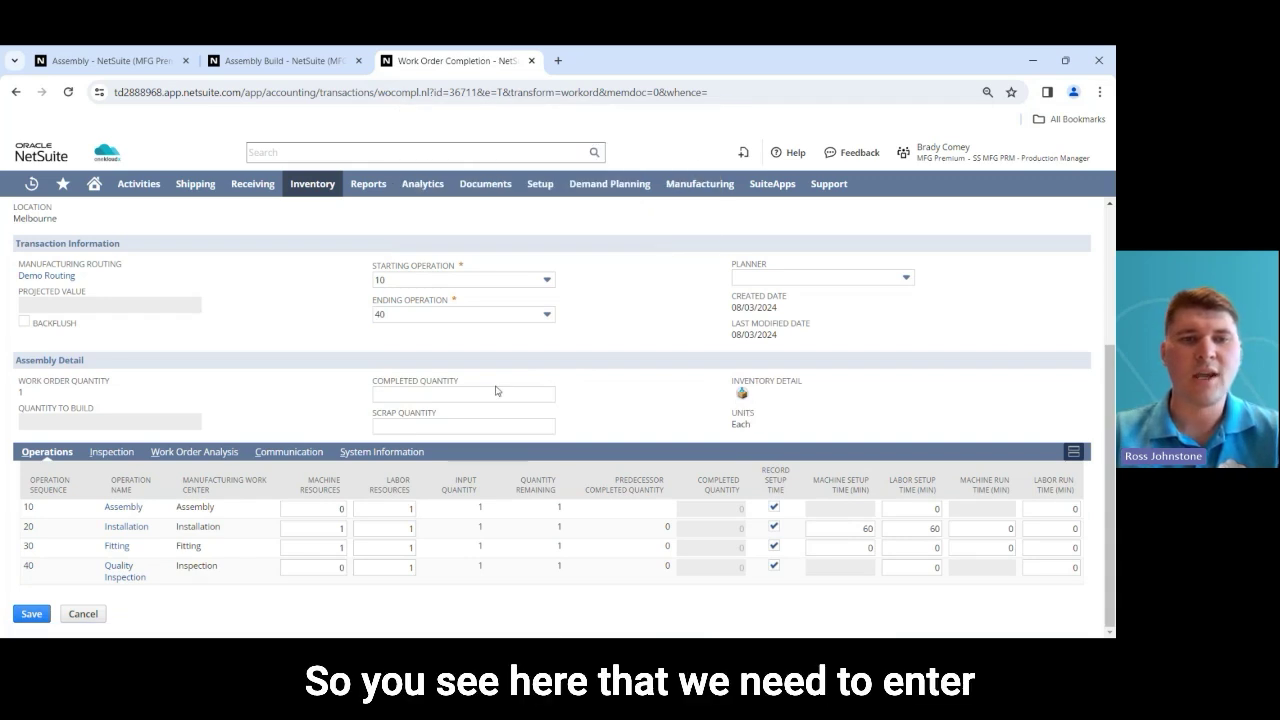
pyautogui.click(435, 397)
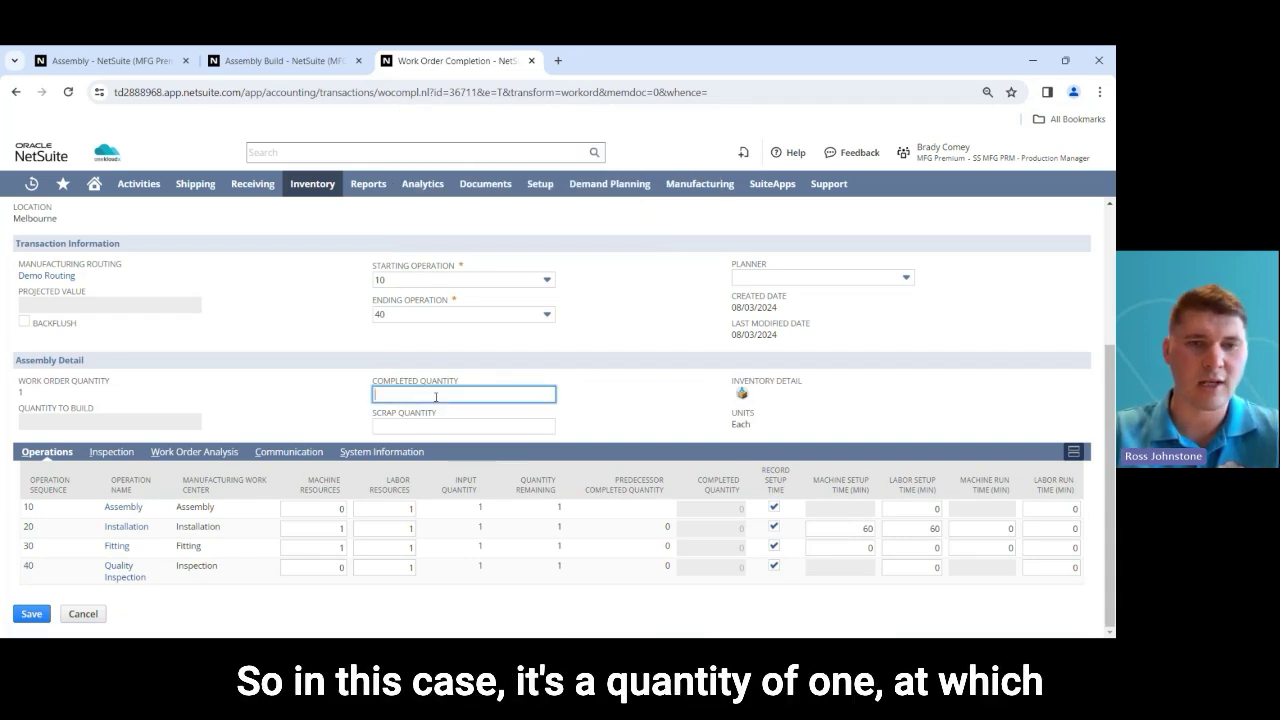
pyautogui.click(614, 400)
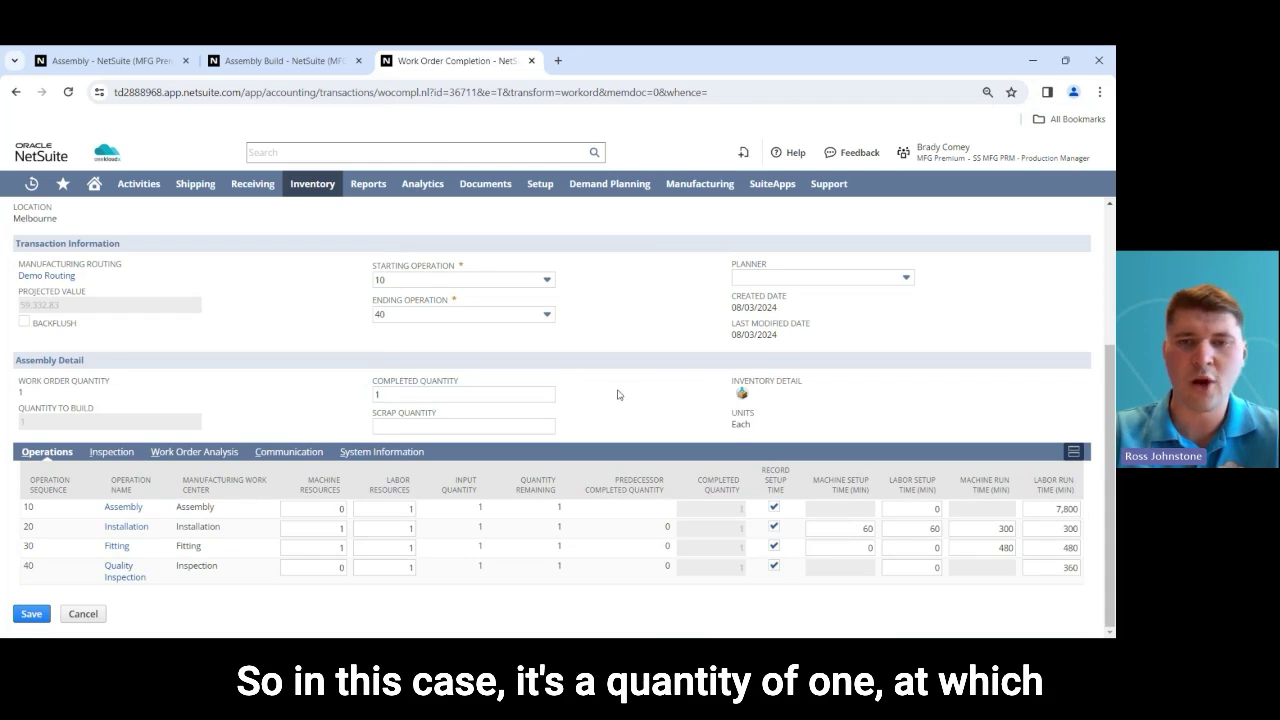
# Record the inventory detail of the completed assembly with status Good and a quantity of 1
pyautogui.click(744, 398)
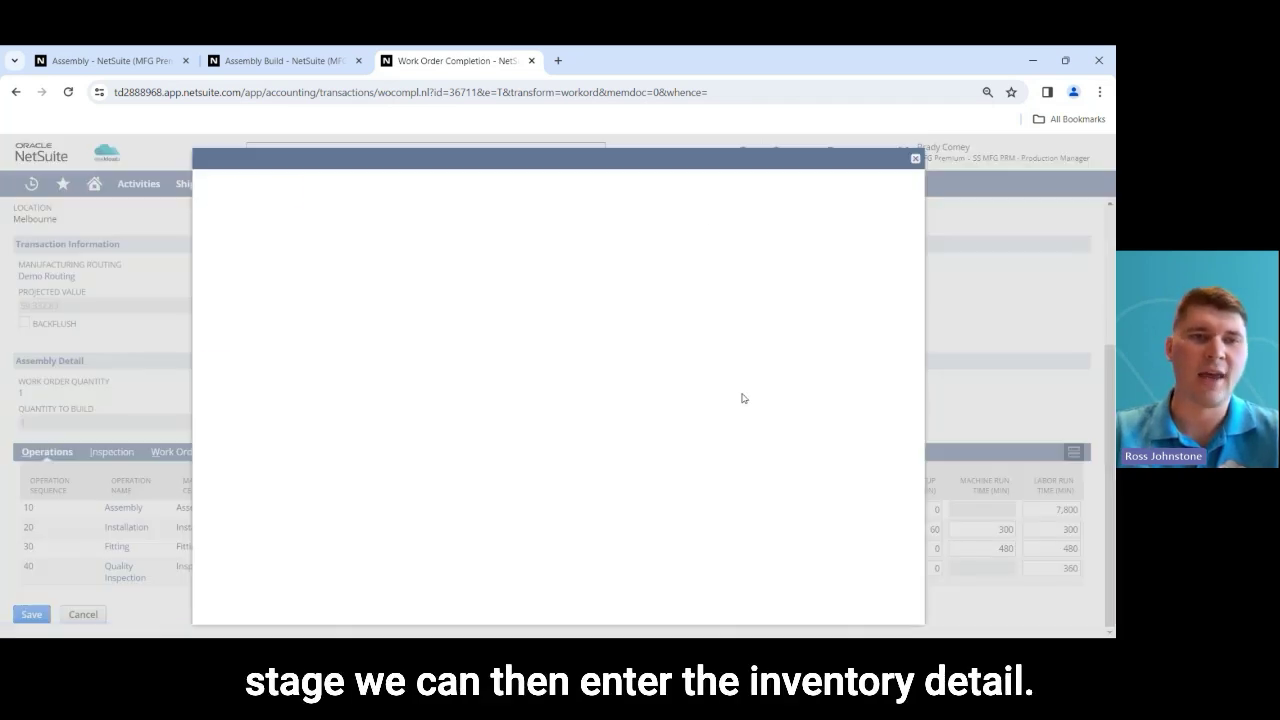
pyautogui.click(240, 354)
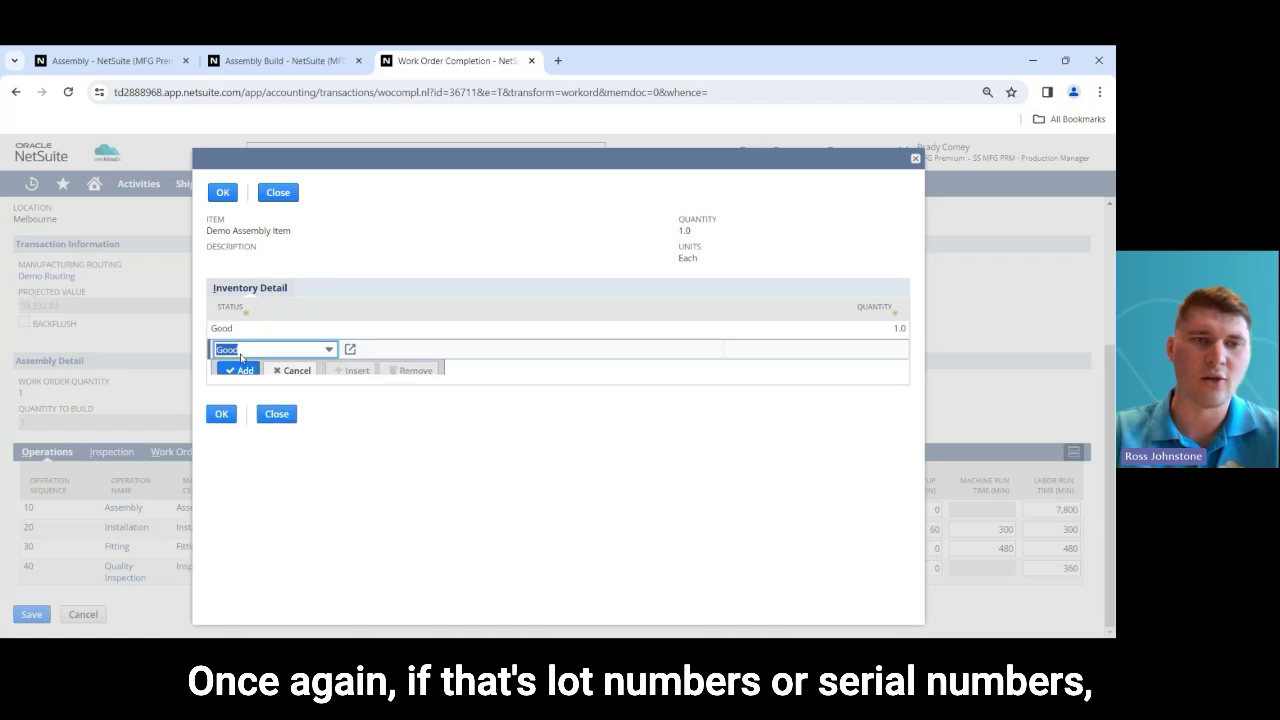
pyautogui.click(221, 415)
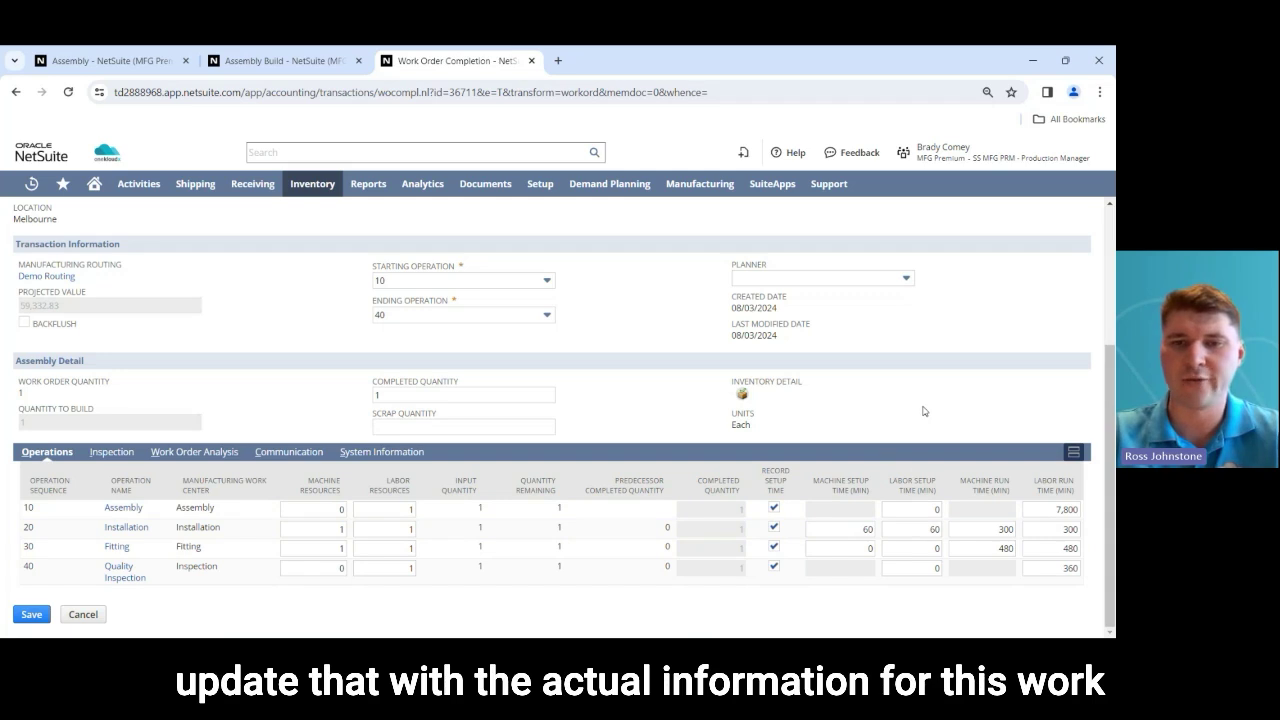
# Save the work order completion with its default setup and run times, and return to the originating work order
pyautogui.click(864, 553)
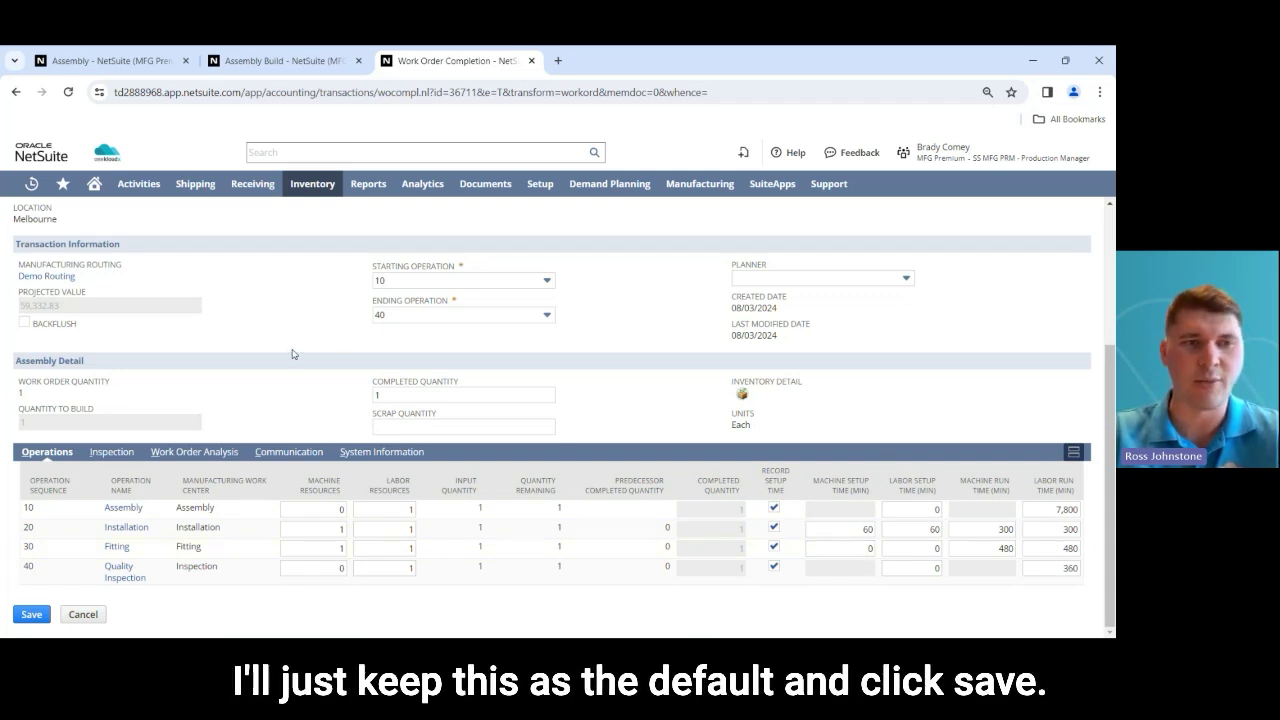
pyautogui.scroll(3, 295, 355)
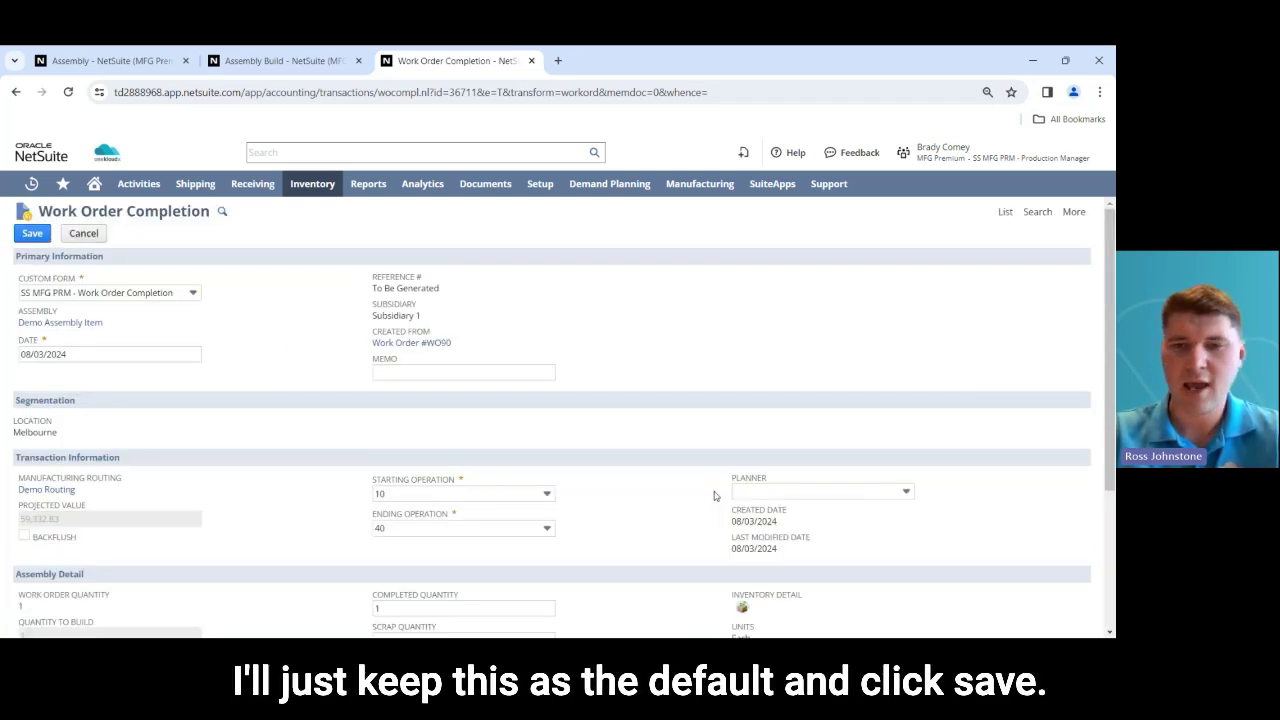
pyautogui.click(32, 233)
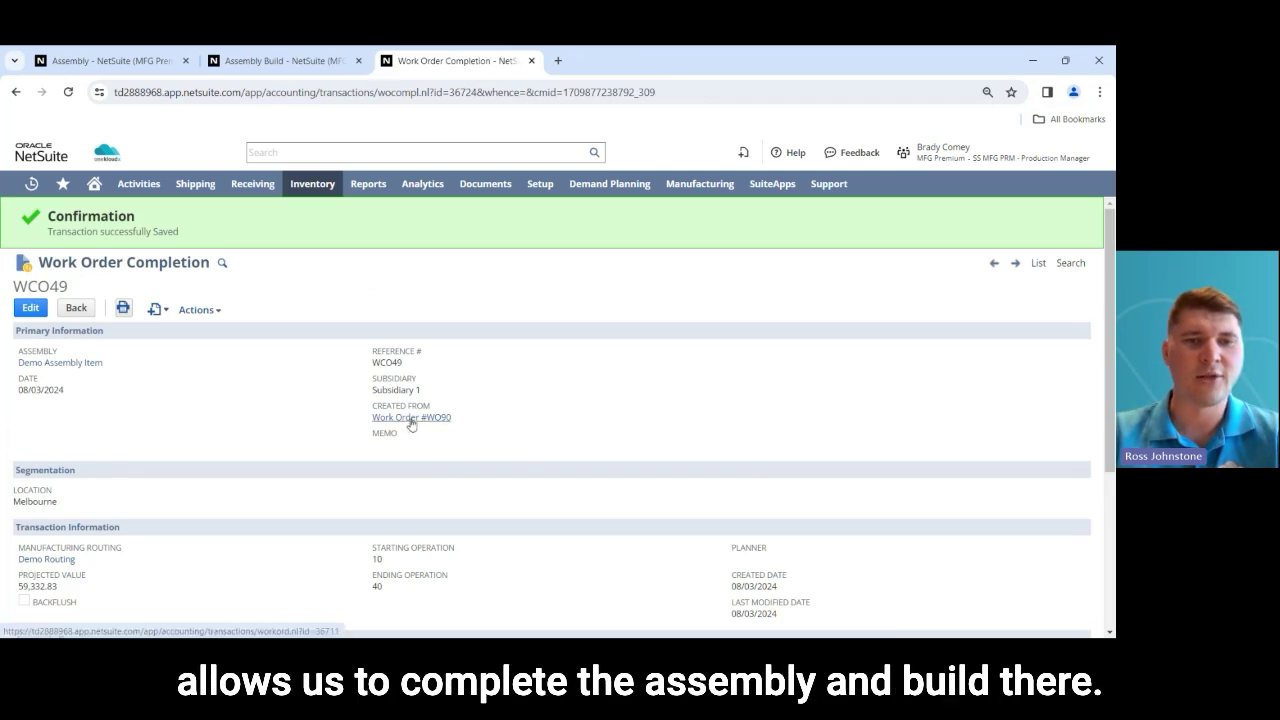
pyautogui.click(425, 417)
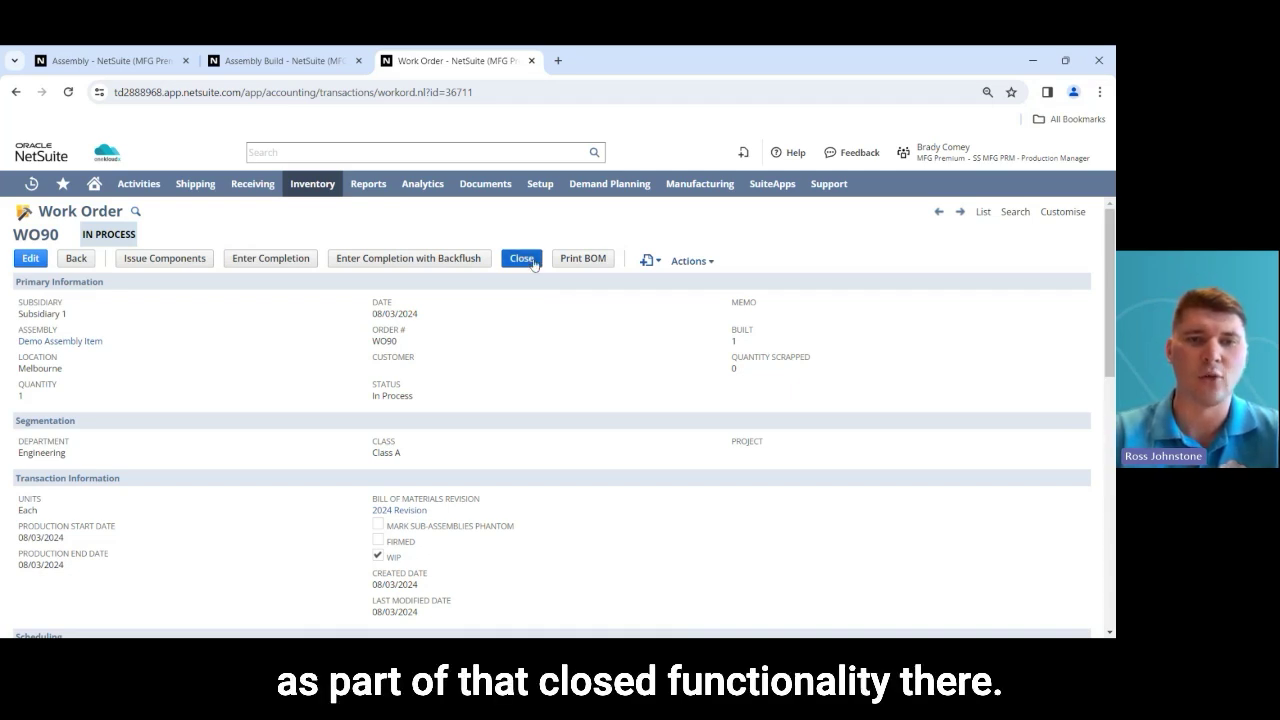
# Close the assembly build and work order pages and go to the home dashboard
pyautogui.click(358, 61)
pyautogui.click(358, 61)
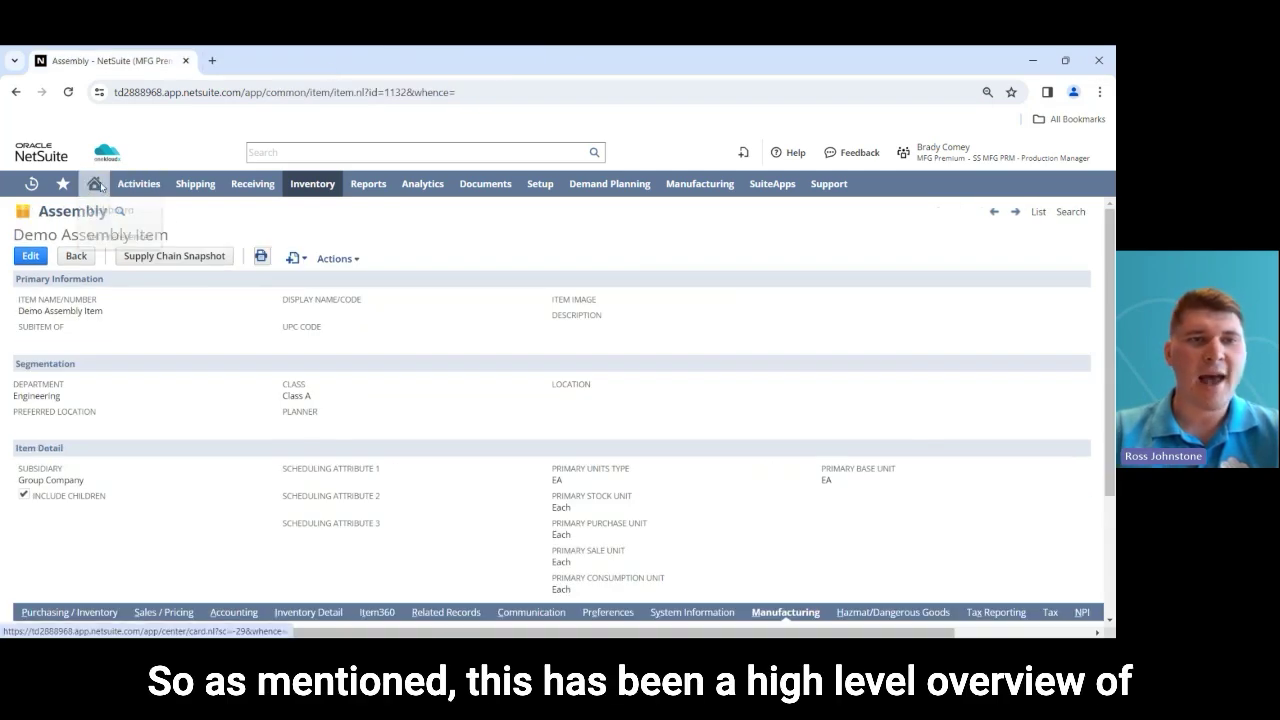
pyautogui.click(94, 183)
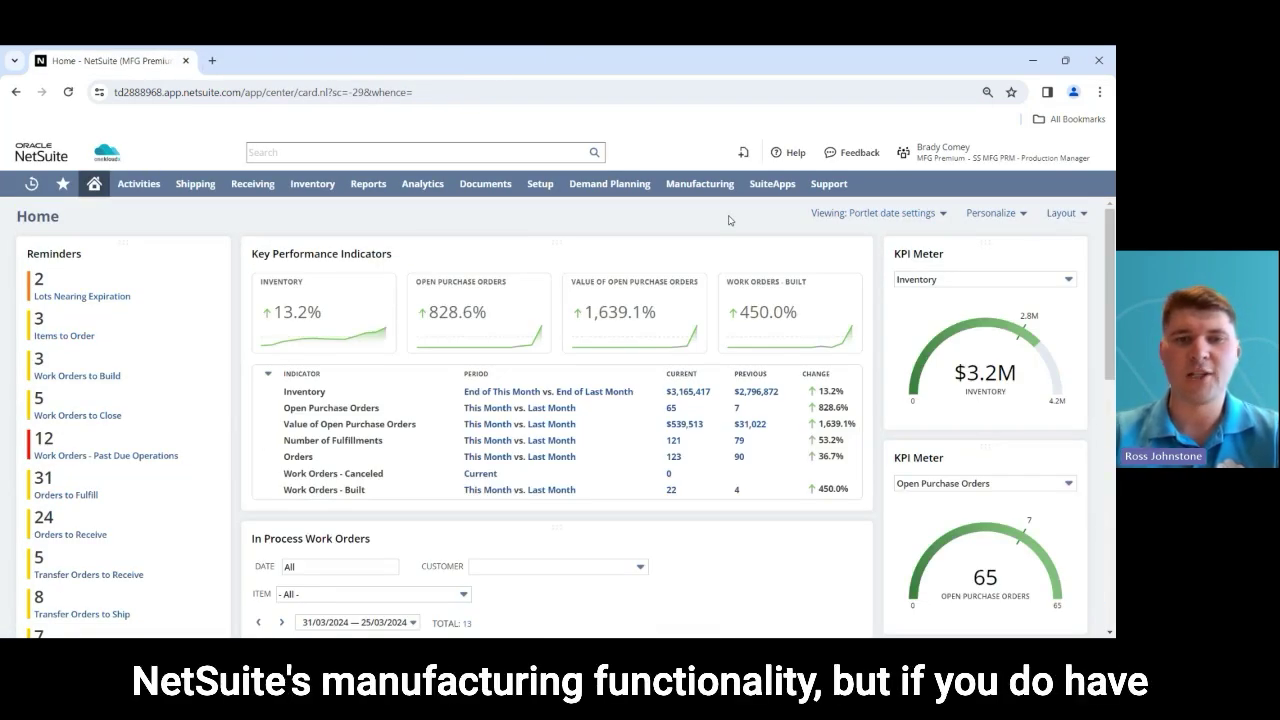